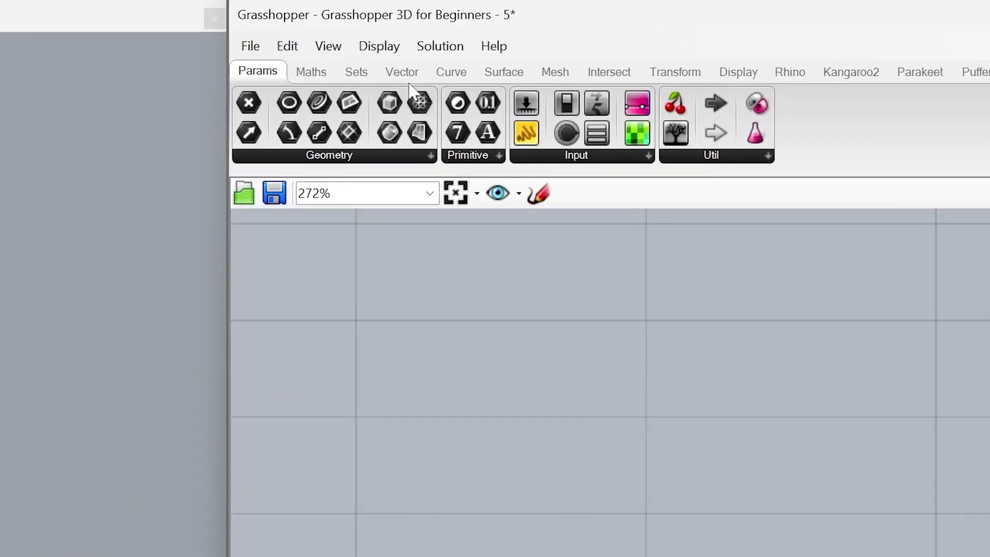
# - Place an XZ Plane component on the empty canvas
pyautogui.click(465, 152)
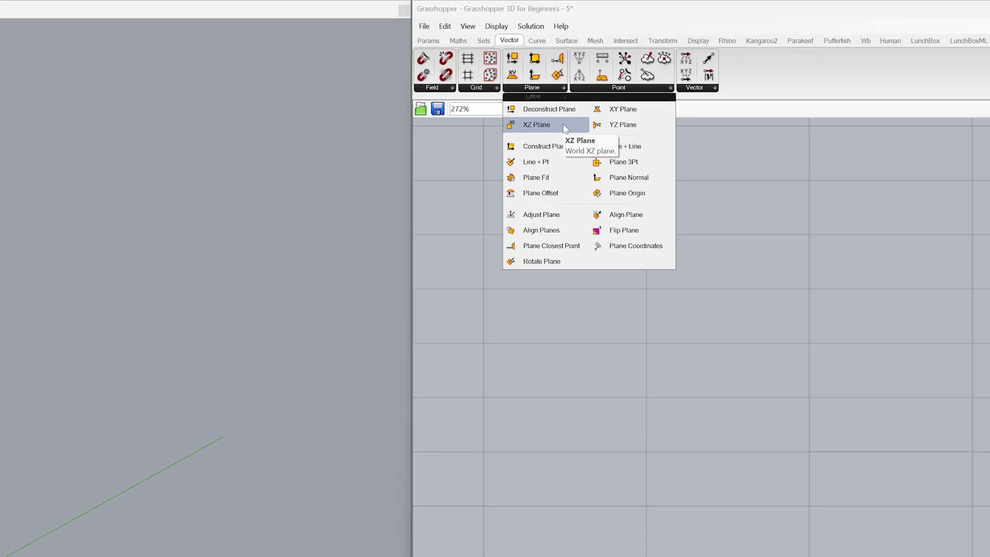
pyautogui.click(499, 227)
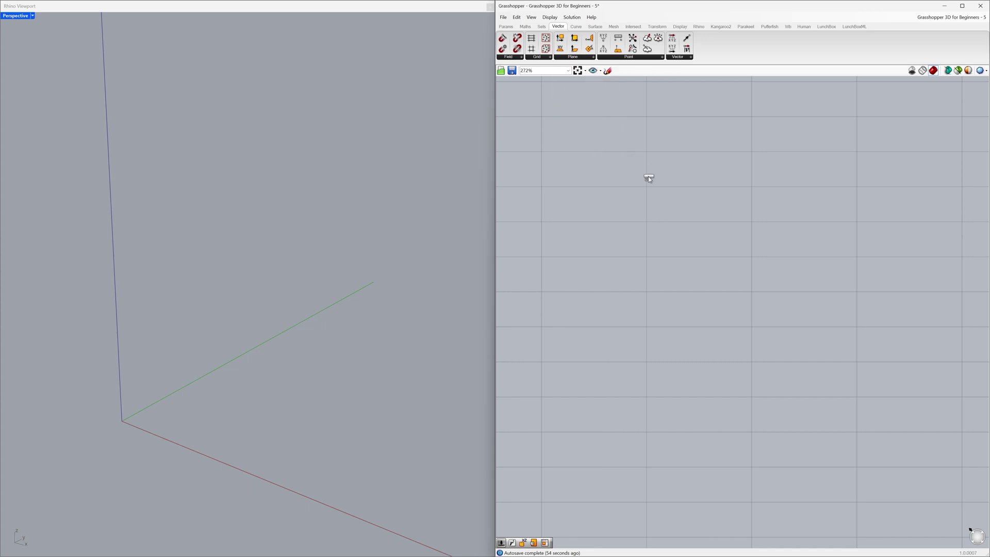
pyautogui.click(667, 218)
pyautogui.click(667, 218)
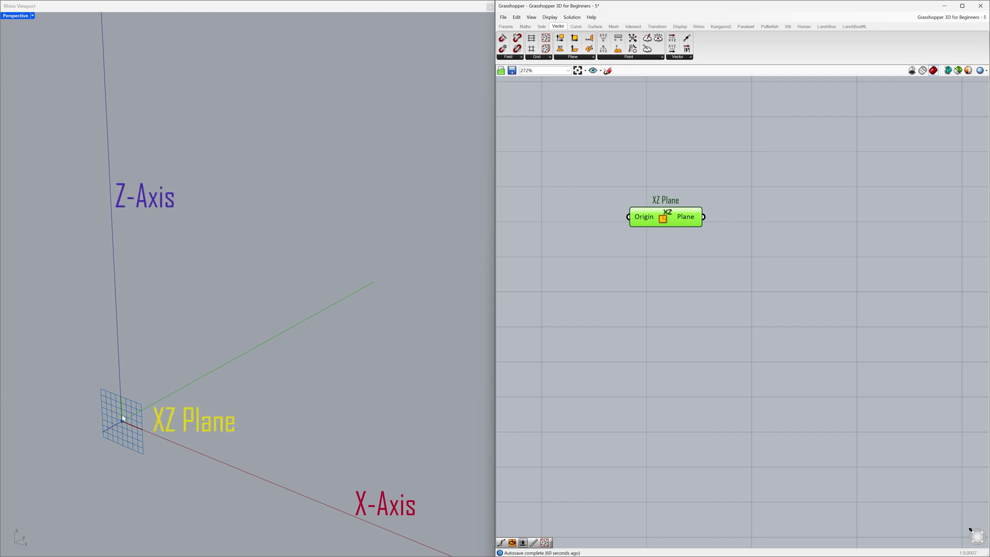
pyautogui.click(589, 263)
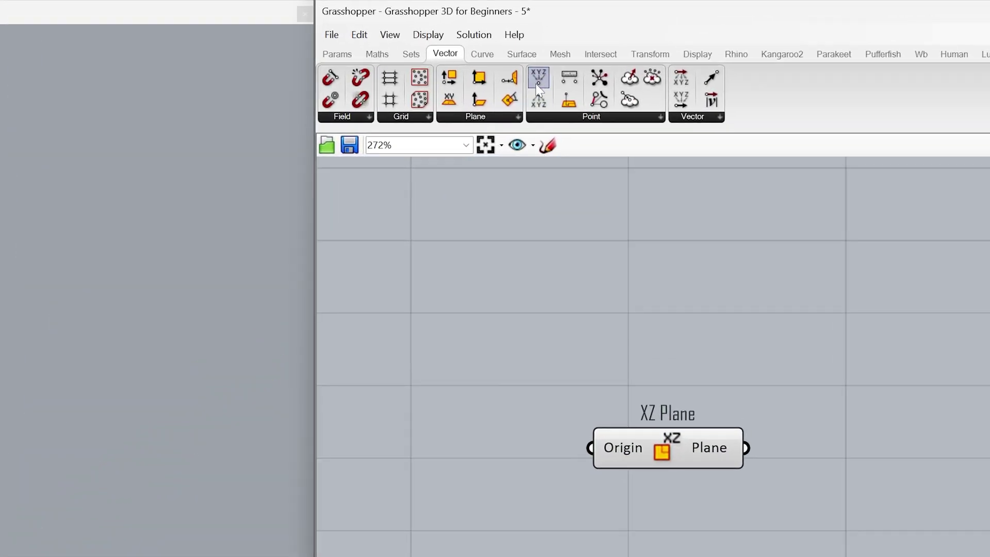
# - Add a Plane Surface component beside the XZ Plane component
pyautogui.click(522, 54)
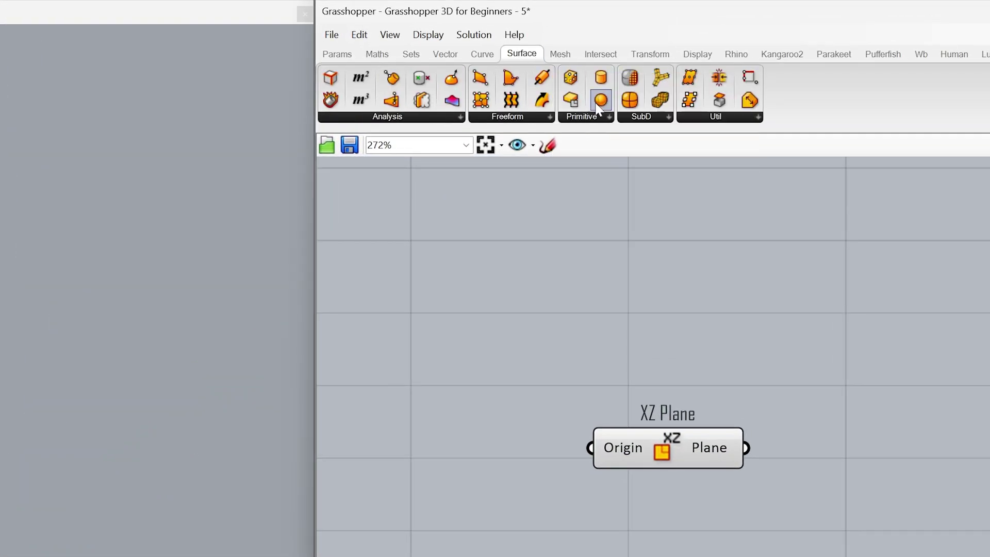
pyautogui.click(607, 118)
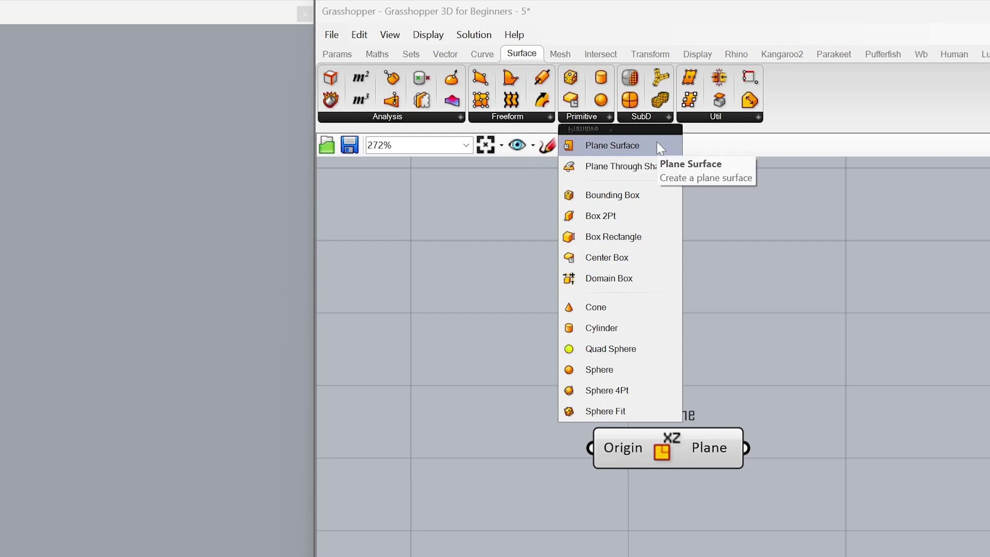
pyautogui.click(659, 148)
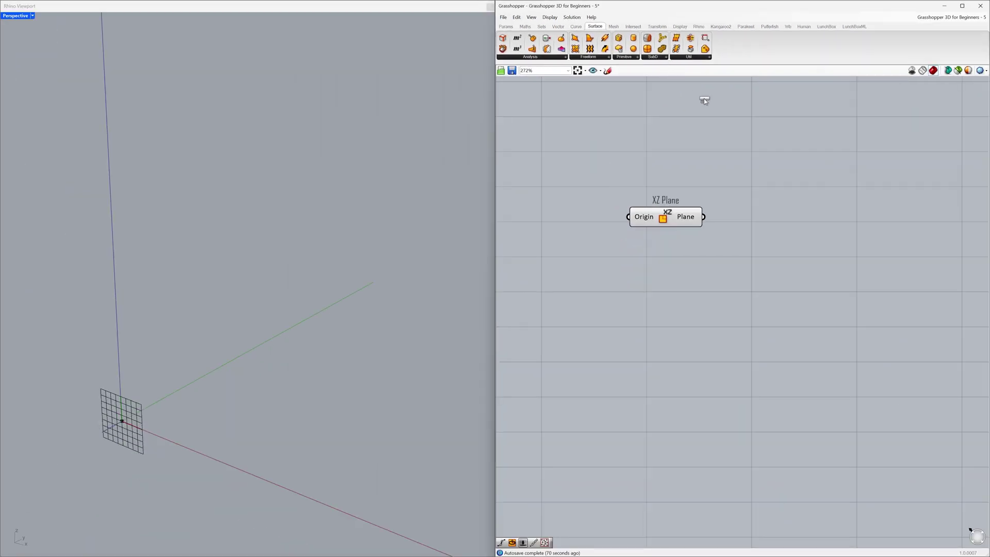
pyautogui.click(774, 247)
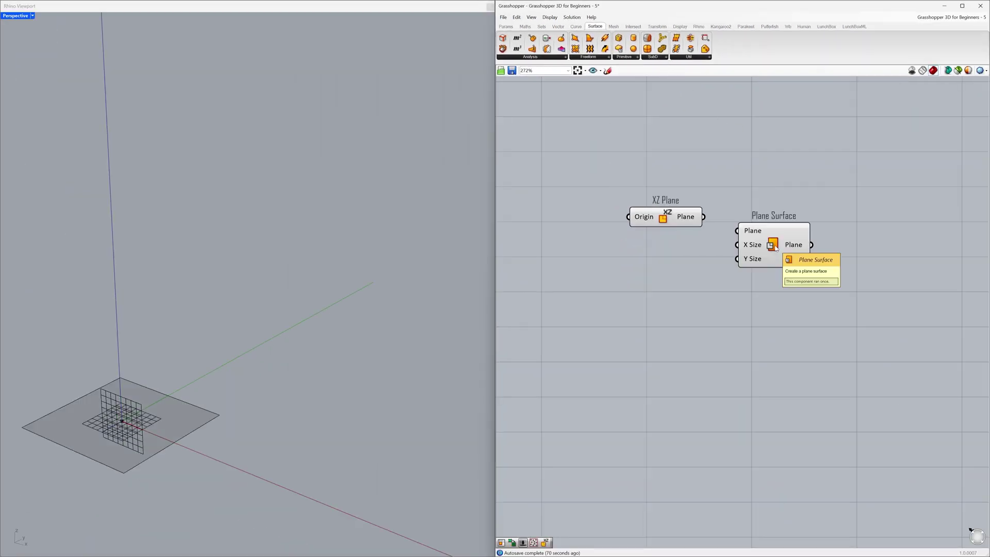
# - Connect the XZ Plane output to the Plane Surface's Plane input and turn off the XZ Plane component's preview
pyautogui.moveTo(754, 235)
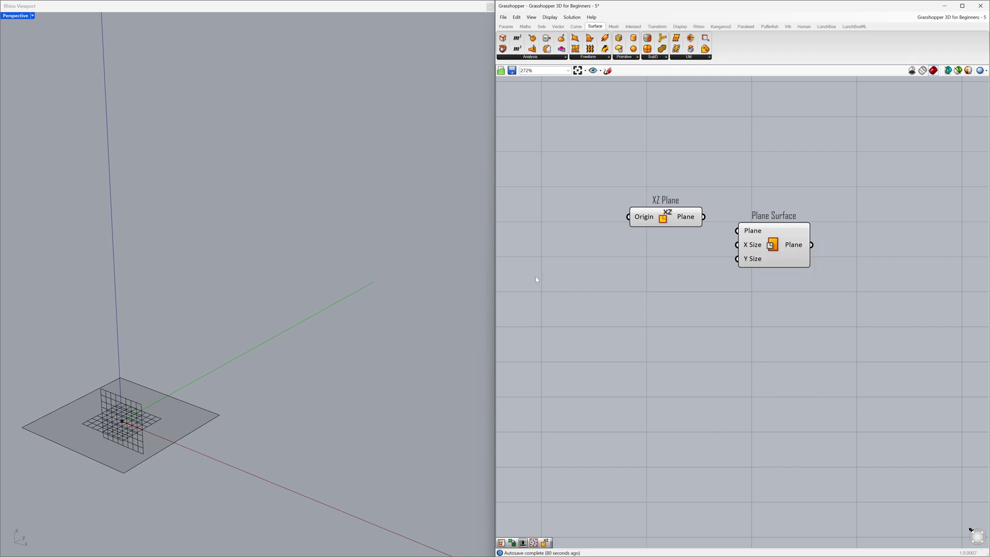
pyautogui.moveTo(704, 217); pyautogui.dragTo(738, 231)
pyautogui.moveTo(672, 225); pyautogui.dragTo(691, 220)
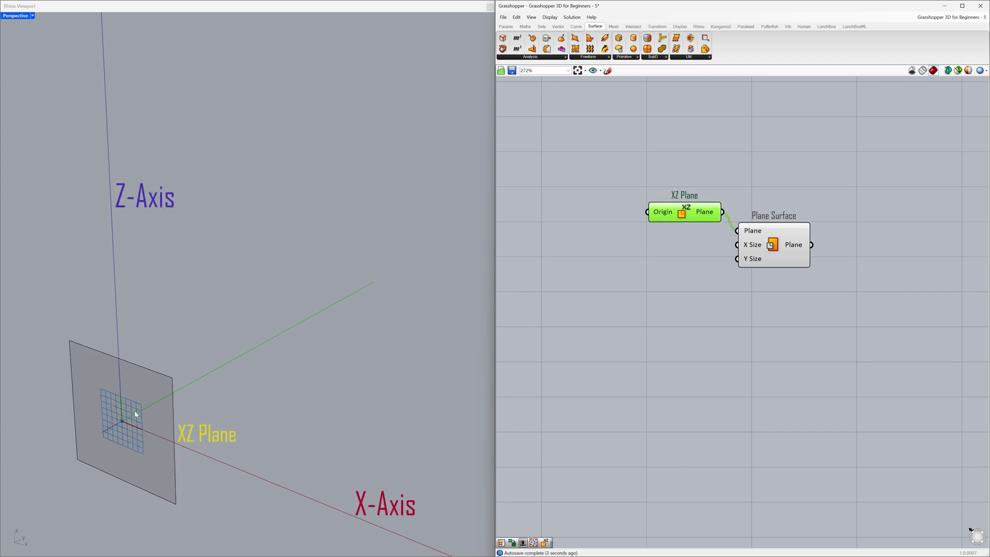
pyautogui.rightClick(682, 215)
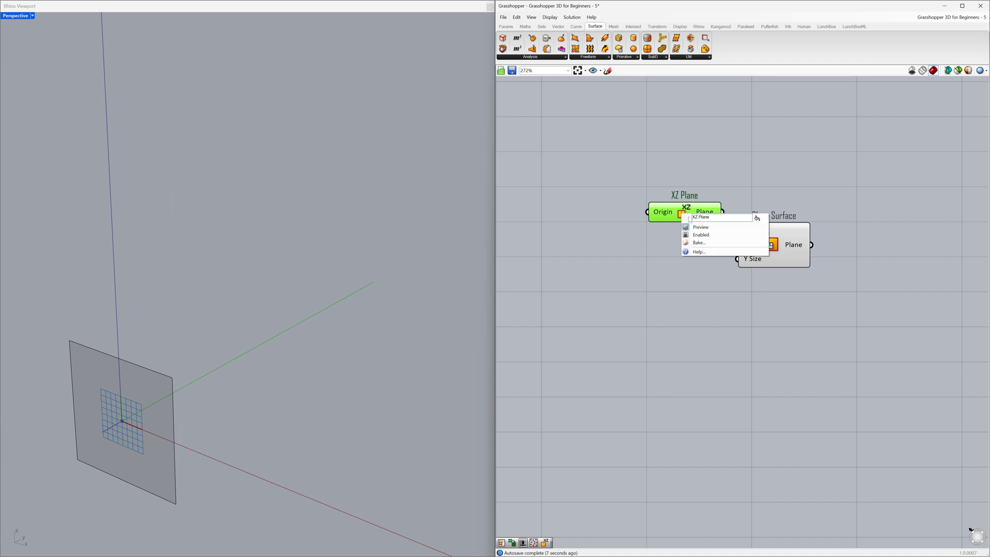
pyautogui.click(721, 231)
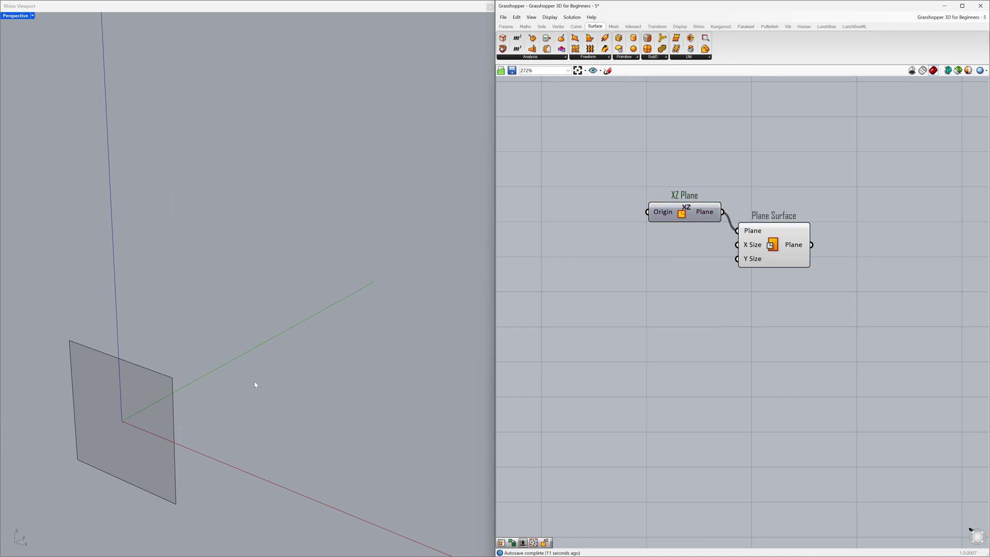
# - Create a number slider of 20.0, duplicate it, and connect the two sliders to the Plane Surface's X Size and Y Size
pyautogui.doubleClick(667, 251)
pyautogui.write('20.0')
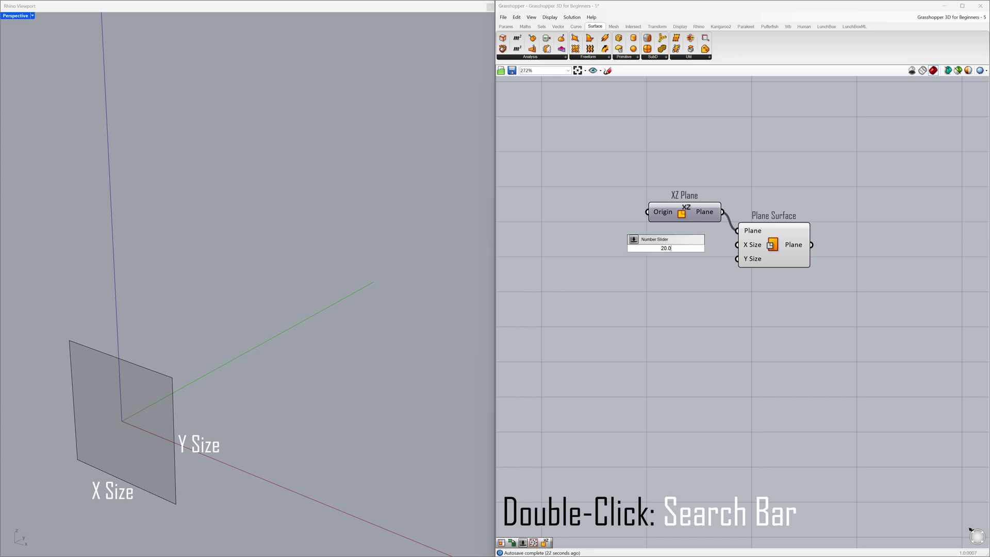
pyautogui.press('Return')
pyautogui.moveTo(721, 246); pyautogui.dragTo(671, 248)
pyautogui.click(718, 273)
pyautogui.click(691, 278)
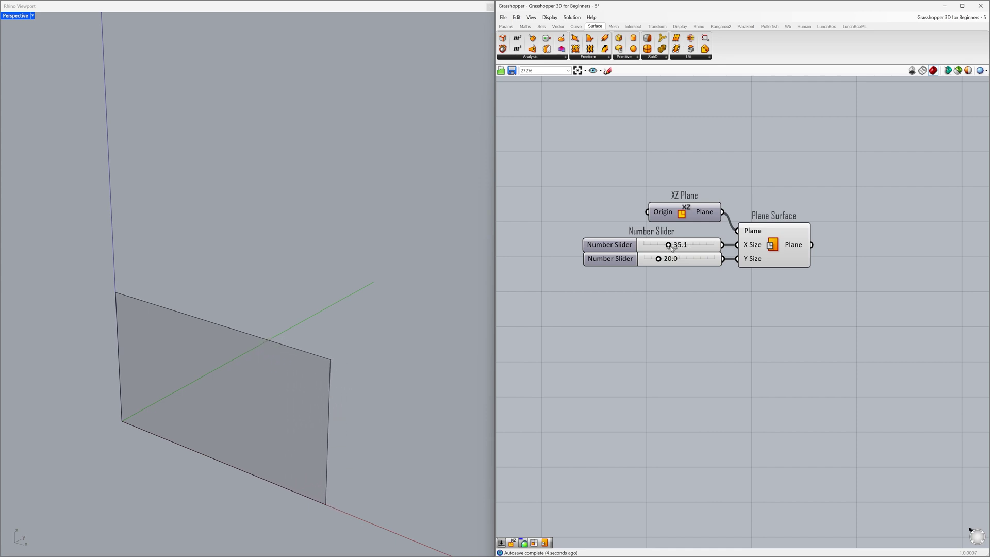
# - Set the X Size slider to 35
pyautogui.doubleClick(692, 247)
pyautogui.click(693, 247)
pyautogui.press('BackSpace')
pyautogui.press('BackSpace')
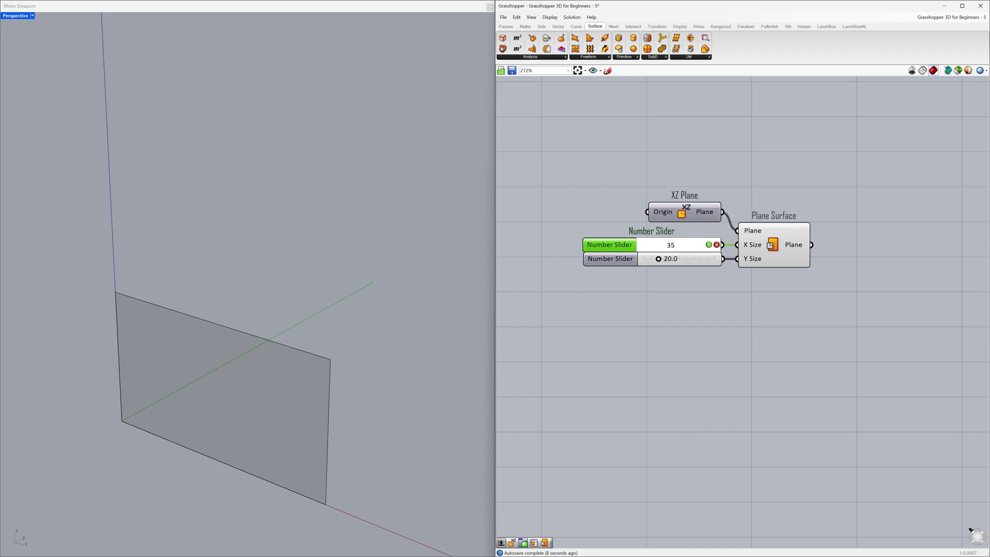
pyautogui.press('Return')
# - Set the Y Size slider to 50
pyautogui.moveTo(664, 261); pyautogui.dragTo(682, 263)
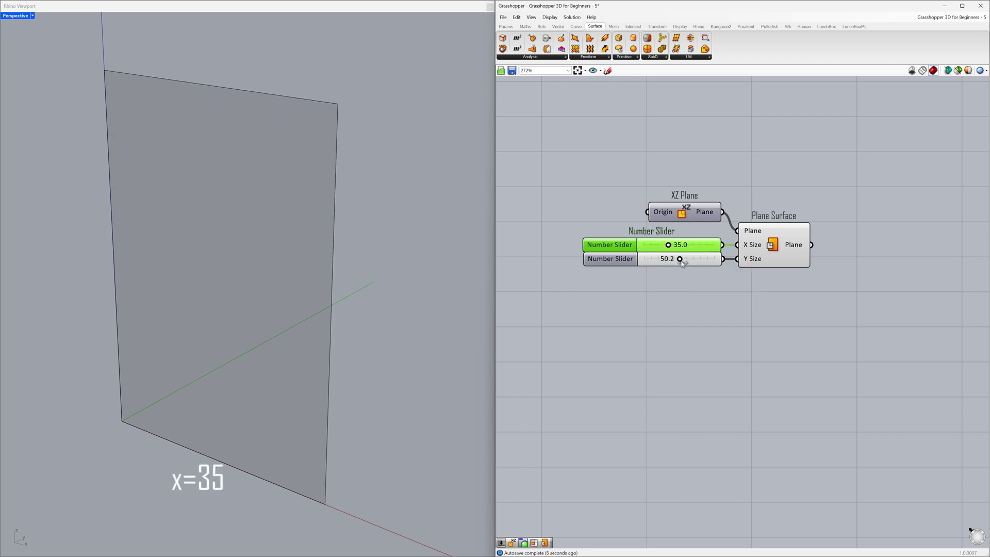
pyautogui.click(690, 262)
pyautogui.doubleClick(689, 261)
pyautogui.press('End')
pyautogui.press('BackSpace')
pyautogui.press('BackSpace')
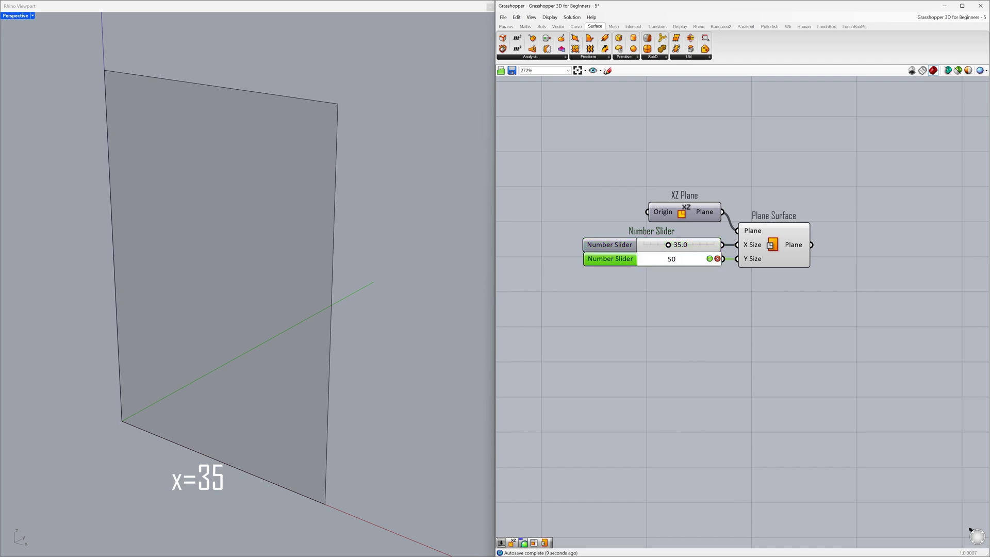
pyautogui.press('Return')
# - Move all existing components together to free canvas space after the Plane Surface component
pyautogui.hotkey('ctrl', 'a')
pyautogui.moveTo(731, 228); pyautogui.dragTo(651, 228)
pyautogui.click(516, 223)
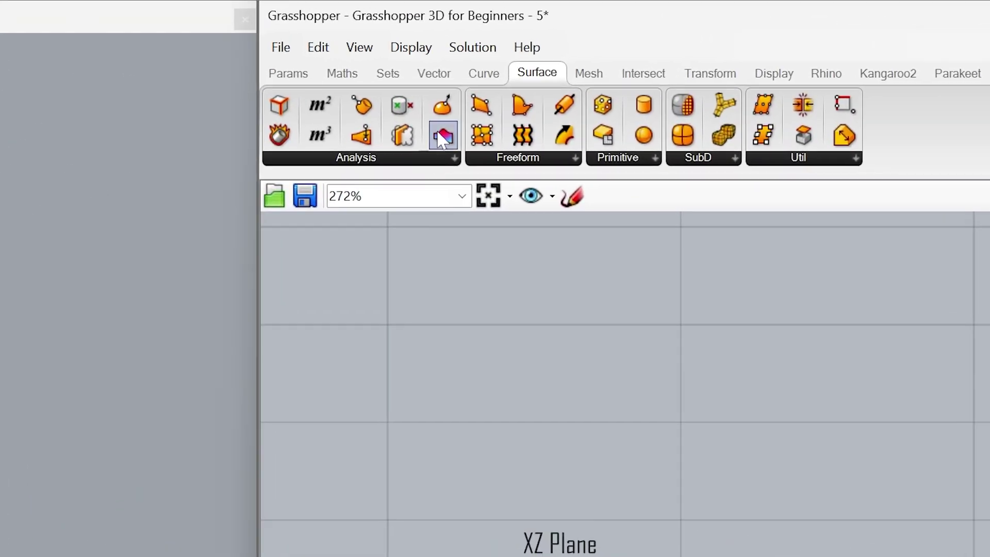
# - Add a Populate 2D component and connect the Plane Surface output to its Region input
pyautogui.click(450, 82)
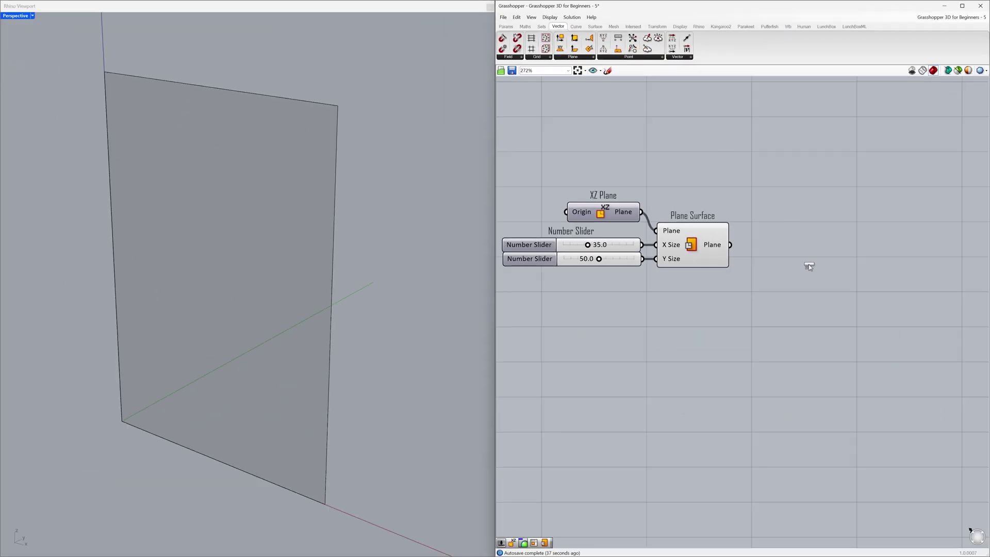
pyautogui.moveTo(809, 265); pyautogui.dragTo(809, 266)
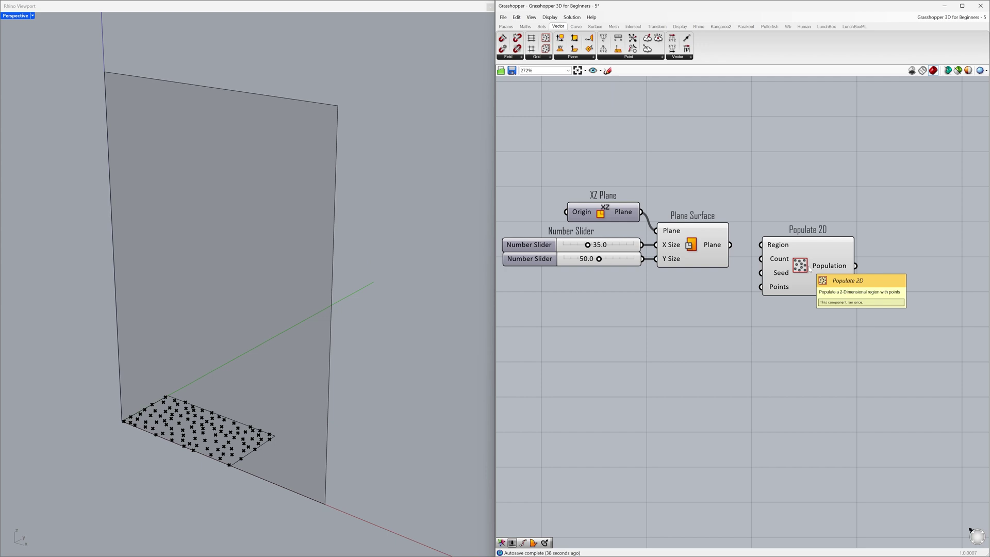
pyautogui.moveTo(809, 266); pyautogui.dragTo(805, 295)
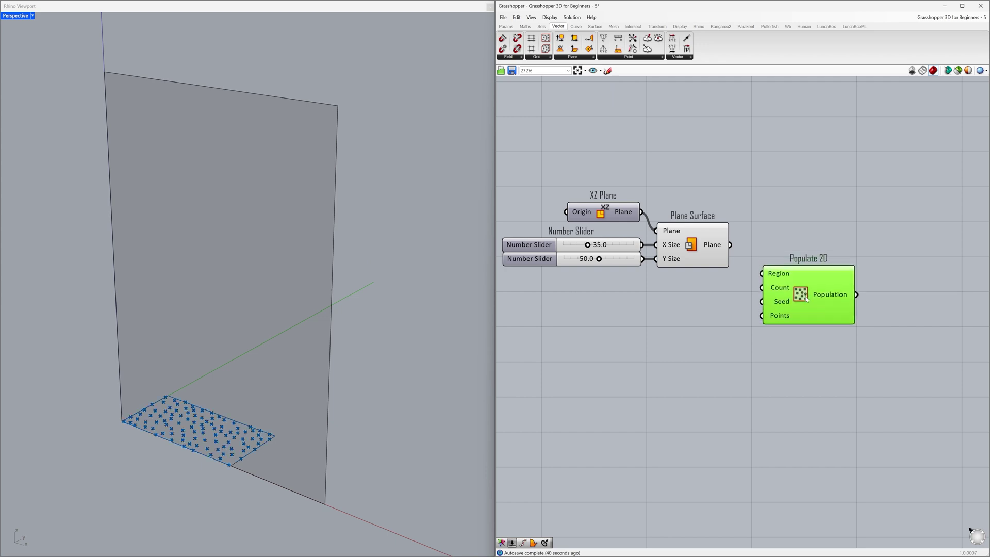
pyautogui.moveTo(784, 277)
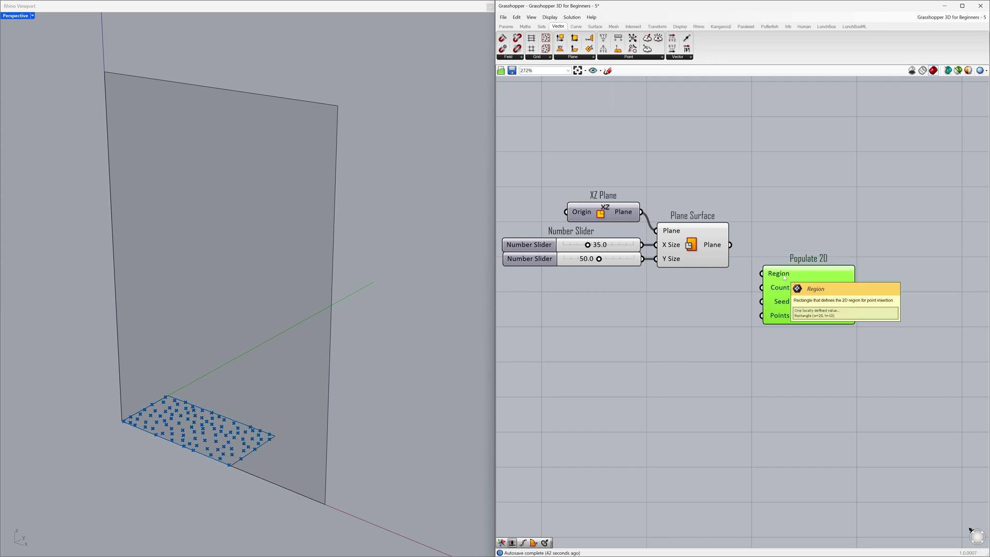
pyautogui.click(605, 317)
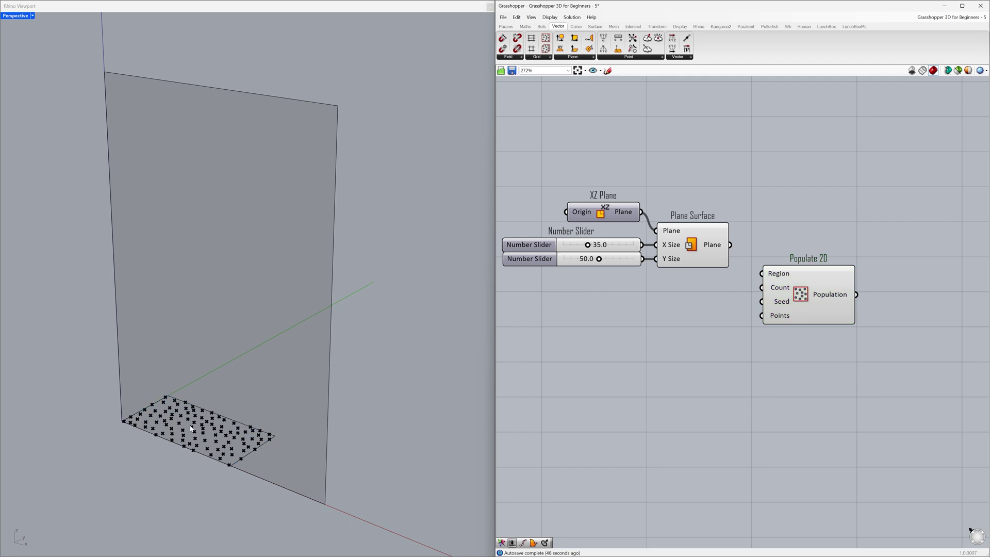
pyautogui.moveTo(730, 245); pyautogui.dragTo(776, 290)
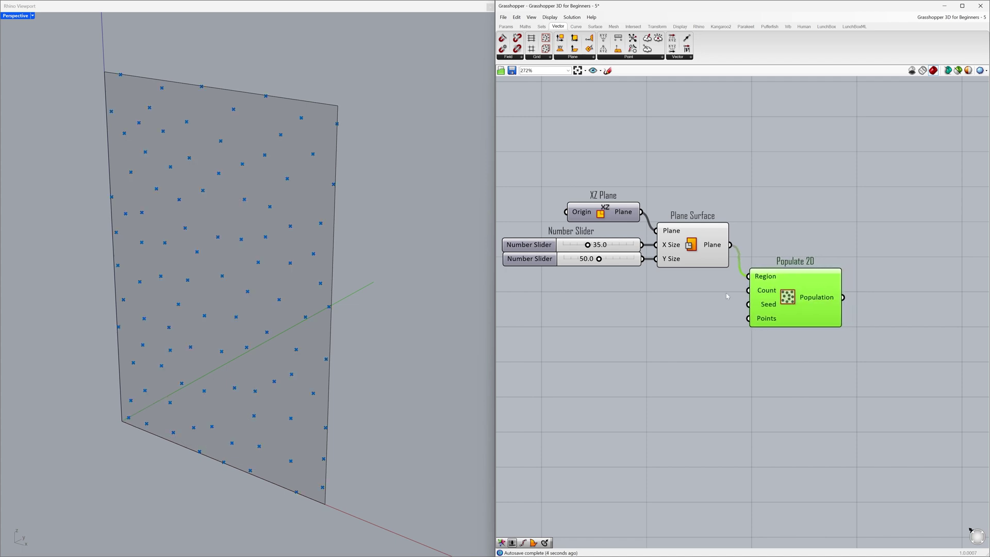
pyautogui.click(576, 300)
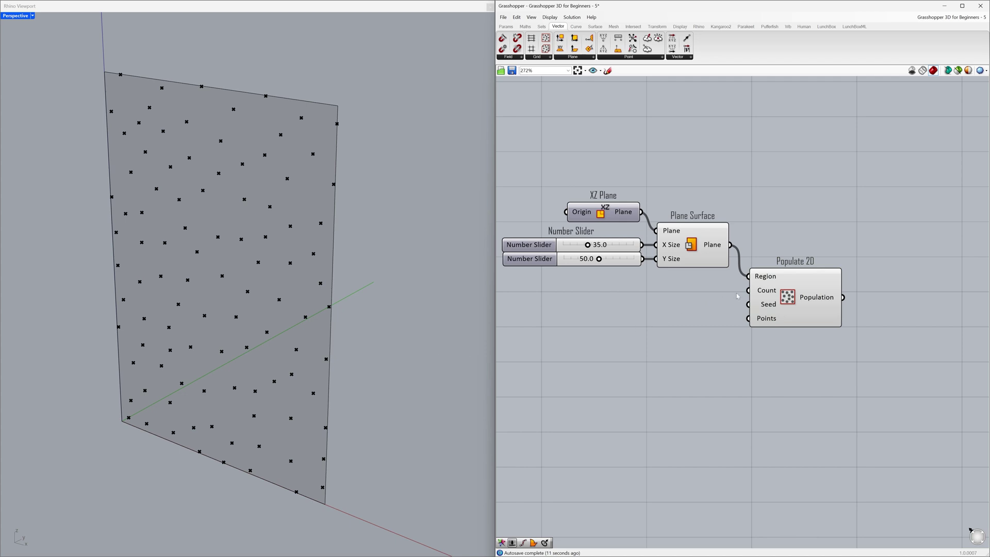
# - Create an integer number slider from 50, connect it to Populate 2D's Count input, and set it to 100
pyautogui.moveTo(764, 293)
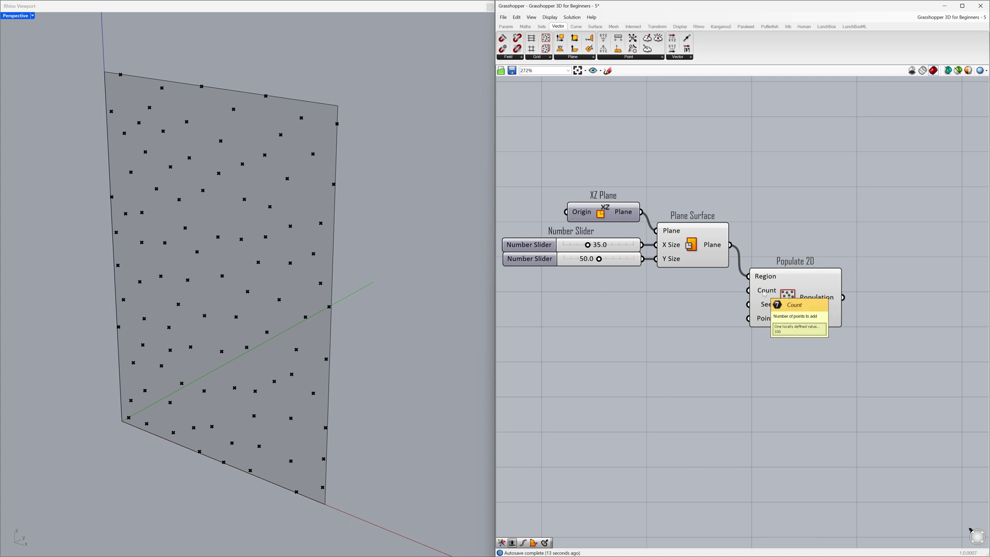
pyautogui.doubleClick(647, 309)
pyautogui.write('50')
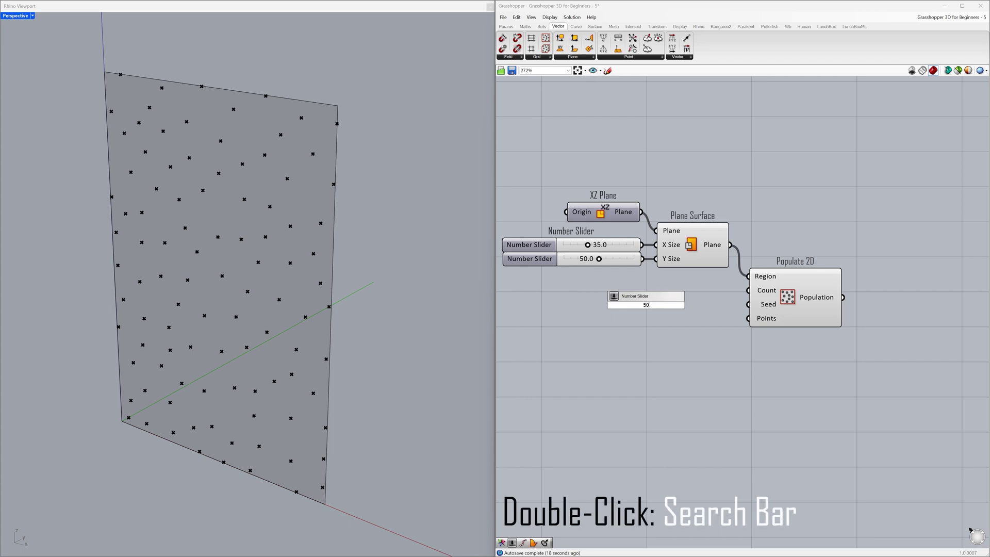
pyautogui.press('Return')
pyautogui.moveTo(749, 290)
pyautogui.mouseDown()
pyautogui.moveTo(727, 306)
pyautogui.moveTo(693, 307)
pyautogui.moveTo(704, 293)
pyautogui.moveTo(655, 293)
pyautogui.moveTo(739, 293)
pyautogui.mouseUp()
pyautogui.click(732, 301)
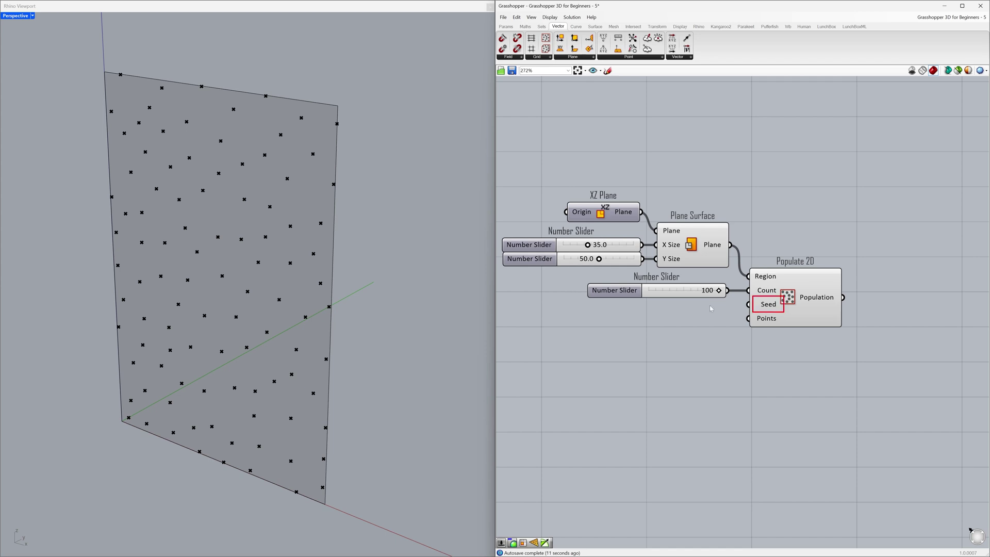
# - Create a number slider from 10, connect it to Populate 2D's Seed input, and set it to 0
pyautogui.moveTo(764, 307)
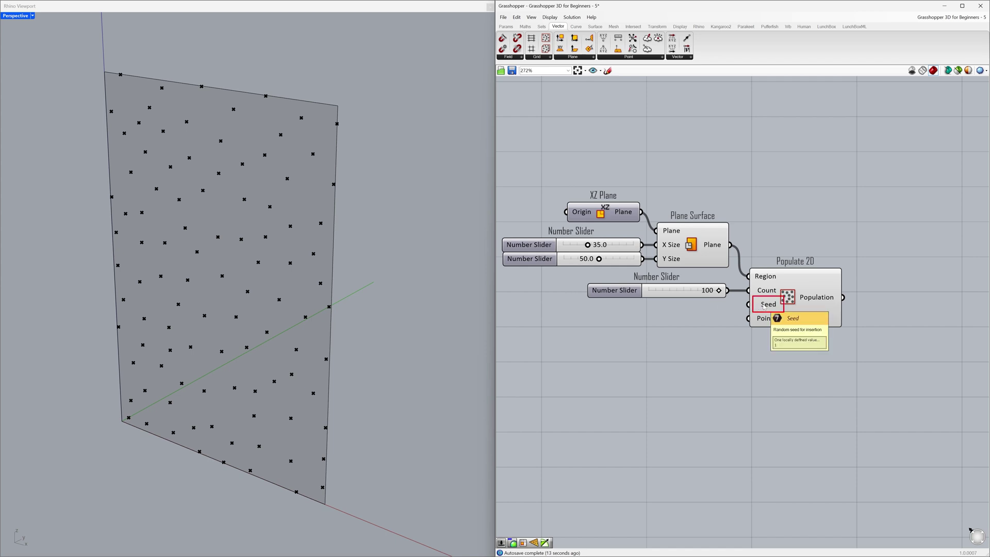
pyautogui.doubleClick(670, 311)
pyautogui.write('10')
pyautogui.press('Return')
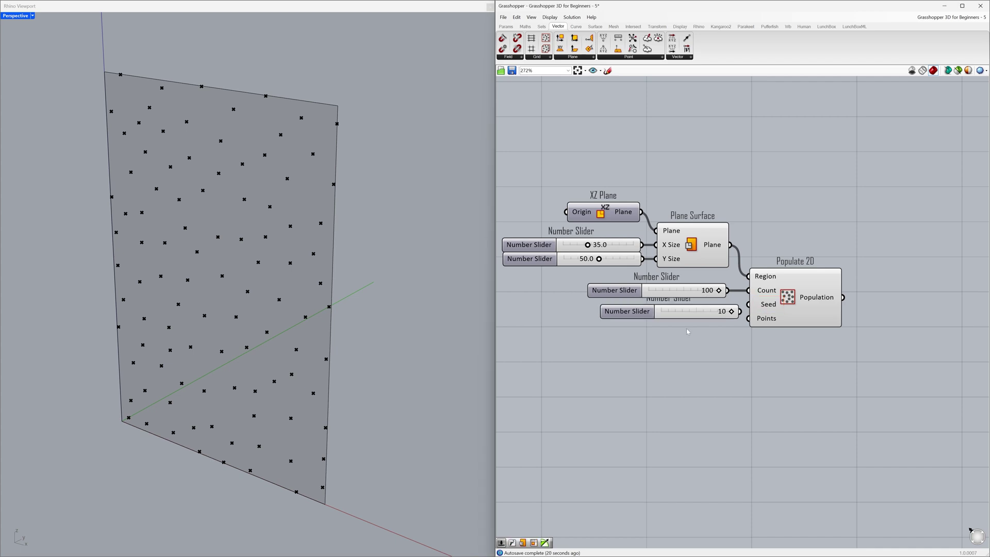
pyautogui.moveTo(740, 311); pyautogui.dragTo(649, 306)
pyautogui.click(657, 325)
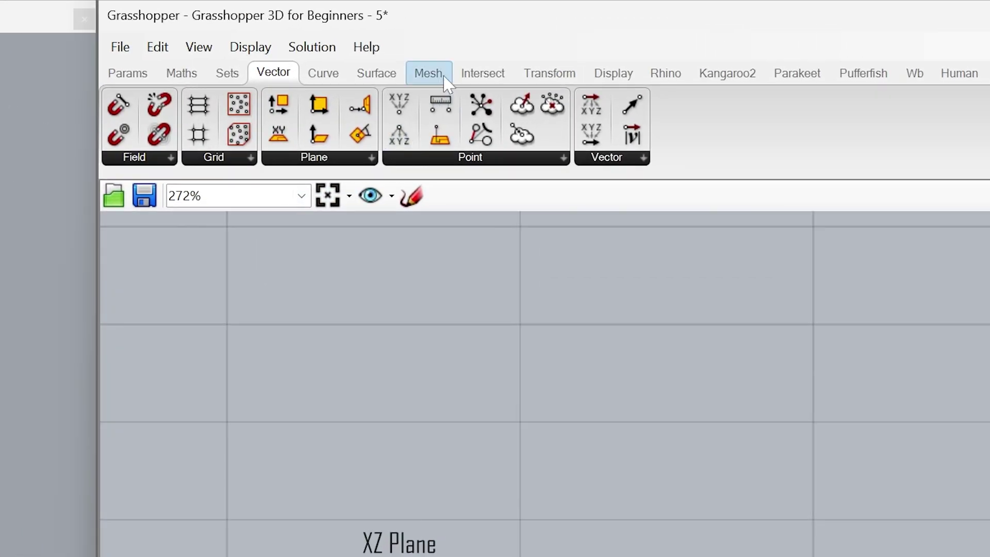
# - Add a Voronoi component after Populate 2D and connect the Population output to its Points input
pyautogui.click(616, 28)
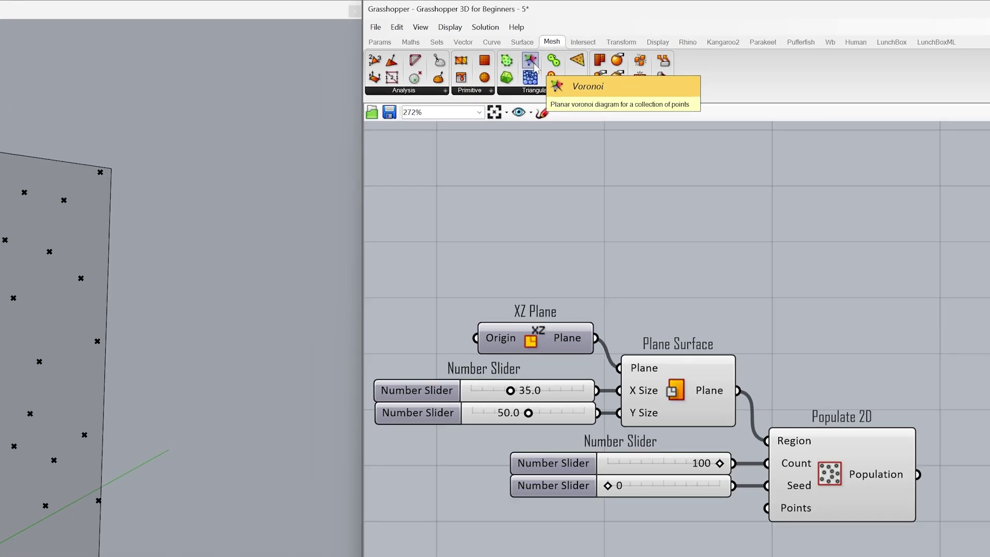
pyautogui.moveTo(392, 106); pyautogui.dragTo(988, 438)
pyautogui.moveTo(843, 153); pyautogui.dragTo(905, 248)
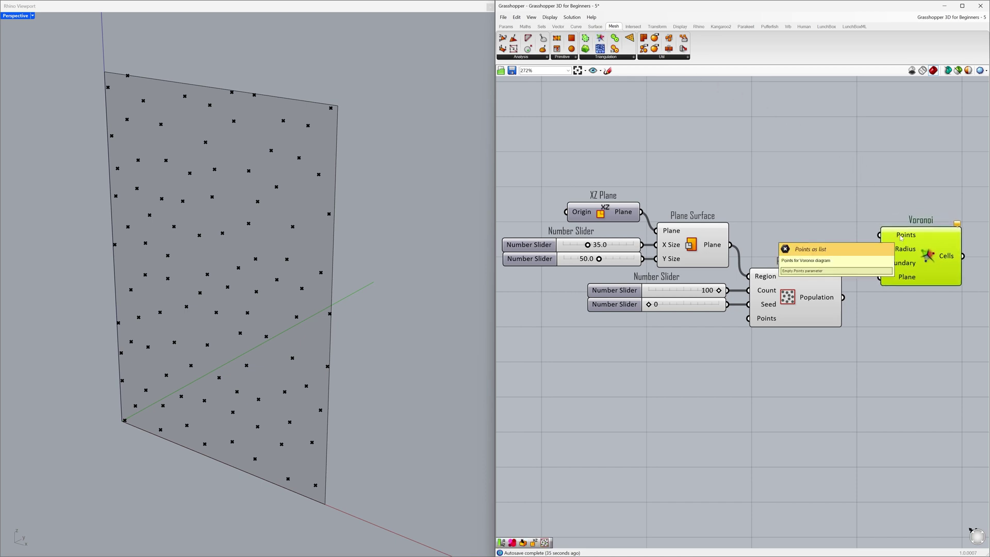
pyautogui.click(853, 269)
pyautogui.moveTo(843, 298); pyautogui.dragTo(880, 235)
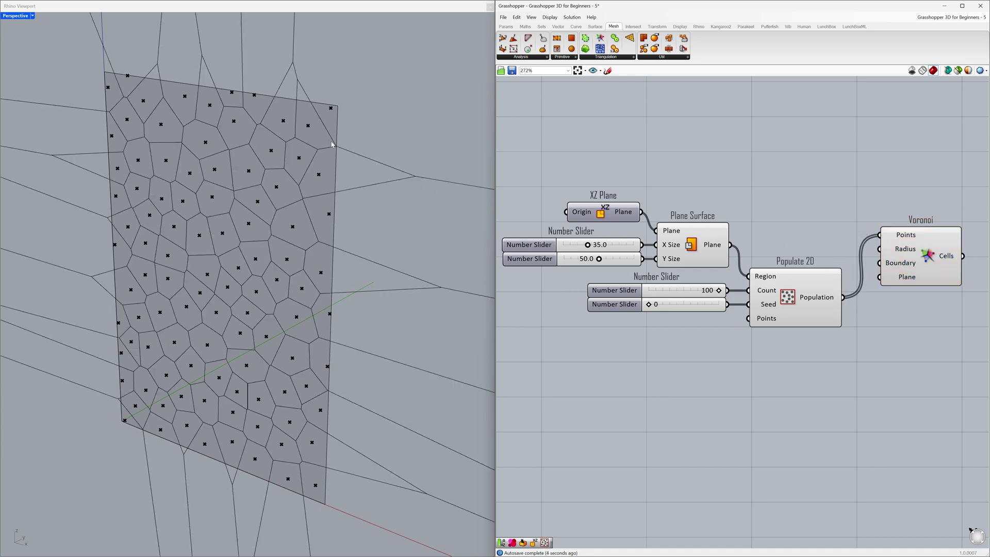
pyautogui.click(348, 292)
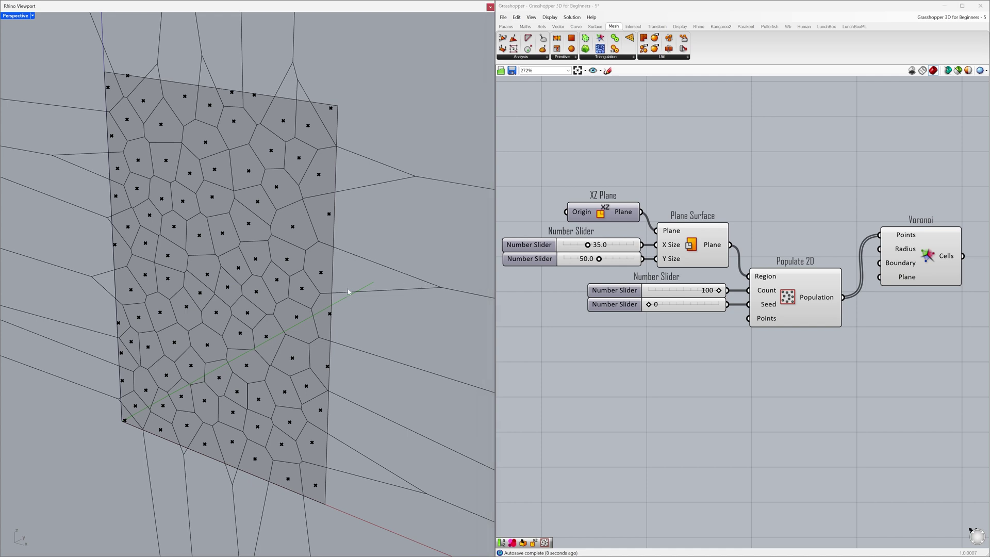
# - Connect the Plane Surface output to the Voronoi component's Boundary input
pyautogui.moveTo(731, 244); pyautogui.dragTo(896, 248)
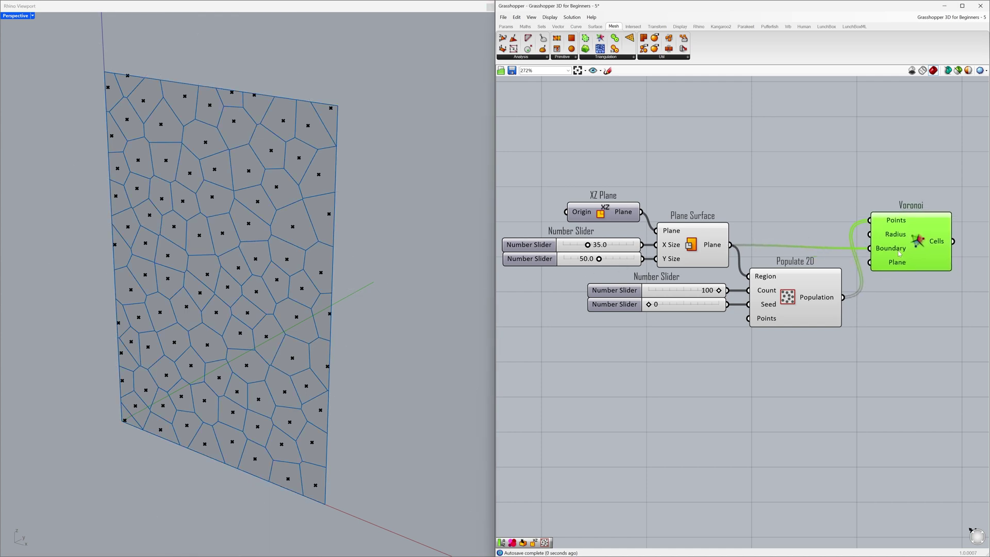
pyautogui.click(895, 282)
# - Disable the preview of the Plane Surface and Populate 2D components
pyautogui.click(716, 251)
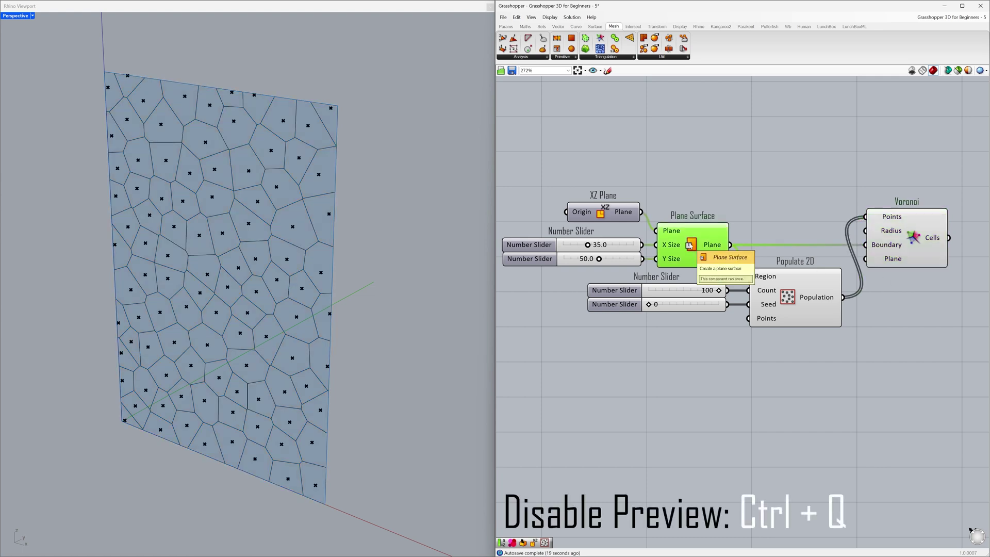
pyautogui.hotkey('ctrl', 'q')
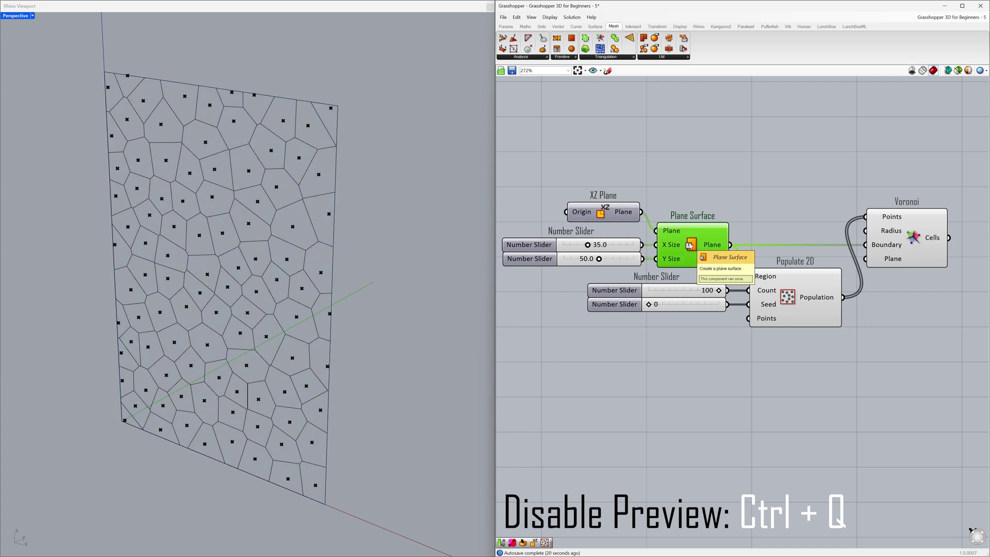
pyautogui.click(788, 299)
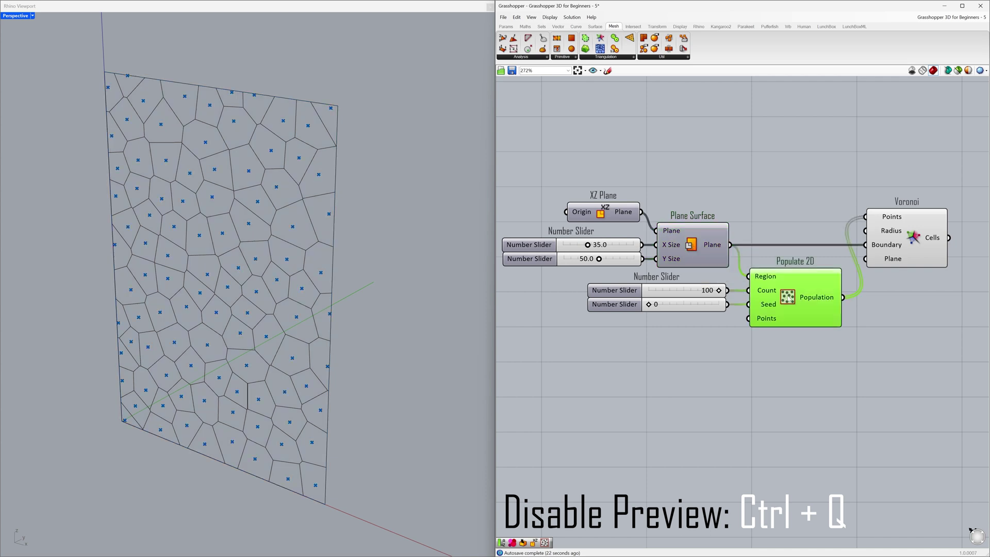
pyautogui.hotkey('ctrl', 'q')
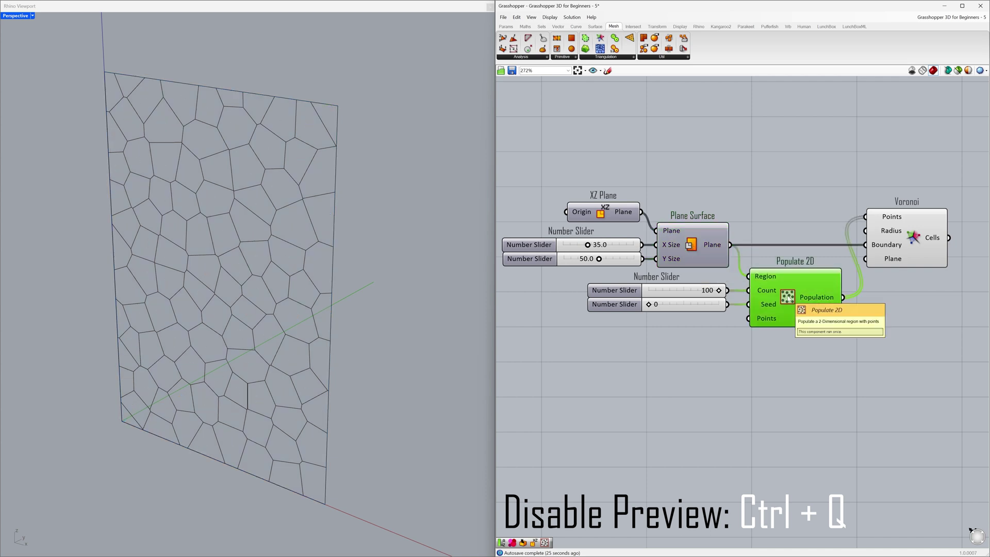
pyautogui.click(879, 308)
# - Add a Boundary Surfaces component after Voronoi and connect the Cells output to its Edges input
pyautogui.moveTo(902, 310); pyautogui.dragTo(841, 310, button='right')
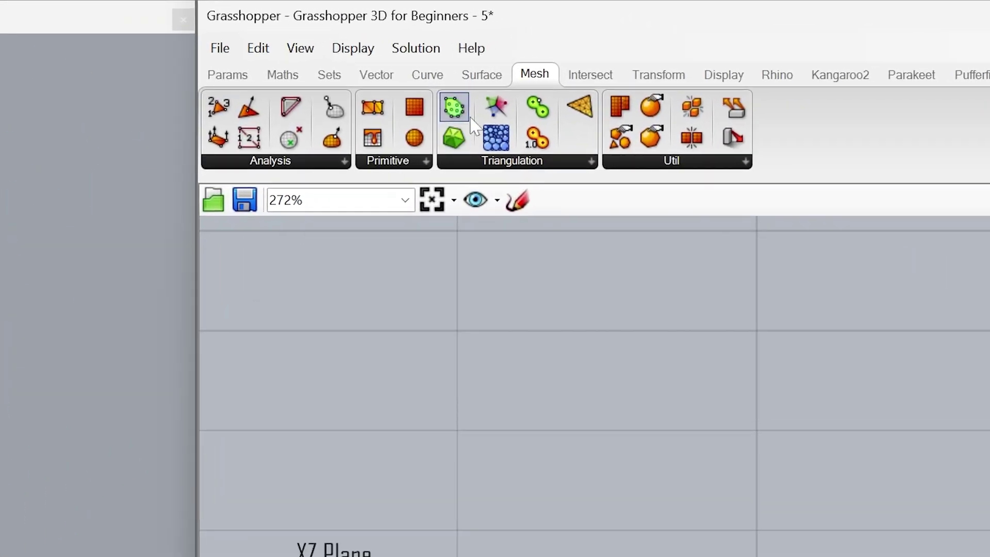
pyautogui.click(496, 82)
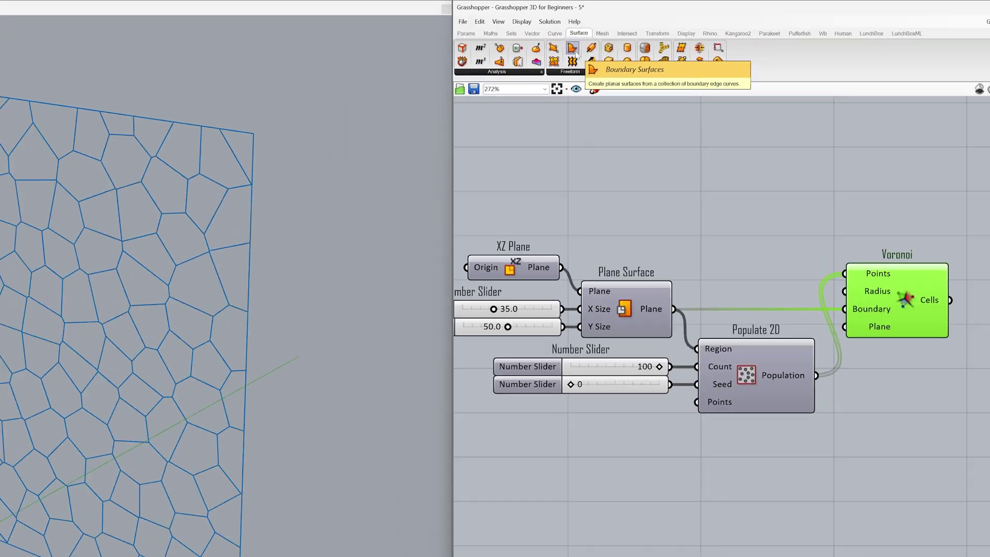
pyautogui.moveTo(798, 128)
pyautogui.mouseDown()
pyautogui.moveTo(933, 218)
pyautogui.moveTo(936, 247)
pyautogui.moveTo(898, 246)
pyautogui.moveTo(923, 245)
pyautogui.mouseUp()
pyautogui.click(927, 258)
pyautogui.click(922, 261)
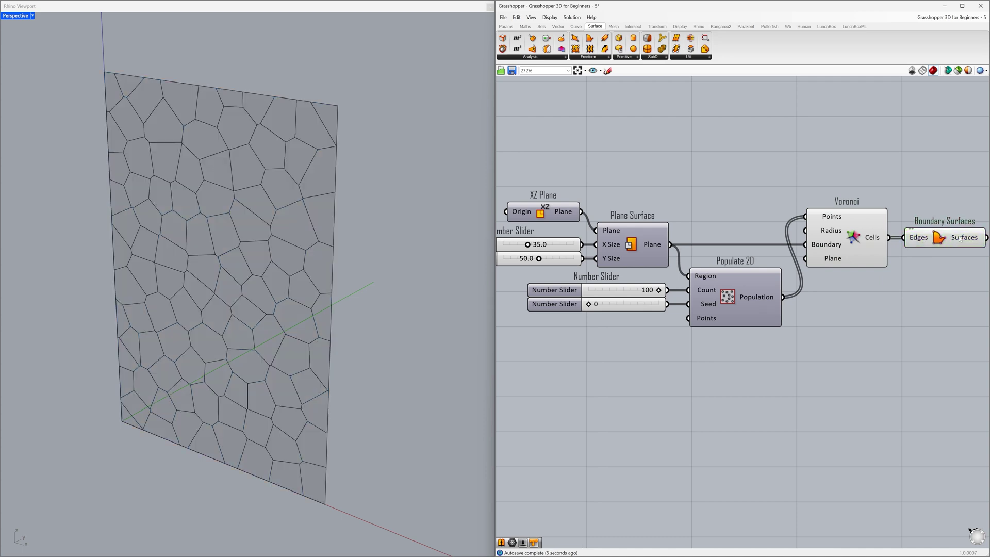
# - Add an Extrude component after Boundary Surfaces and connect the Surfaces output to its Base input
pyautogui.moveTo(960, 238)
pyautogui.moveTo(959, 272); pyautogui.dragTo(792, 279, button='right')
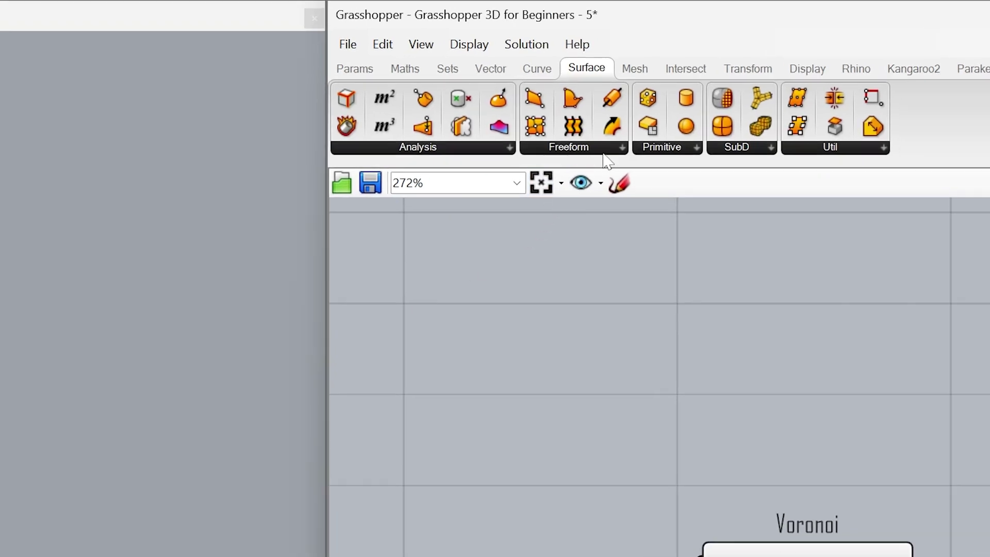
pyautogui.click(601, 57)
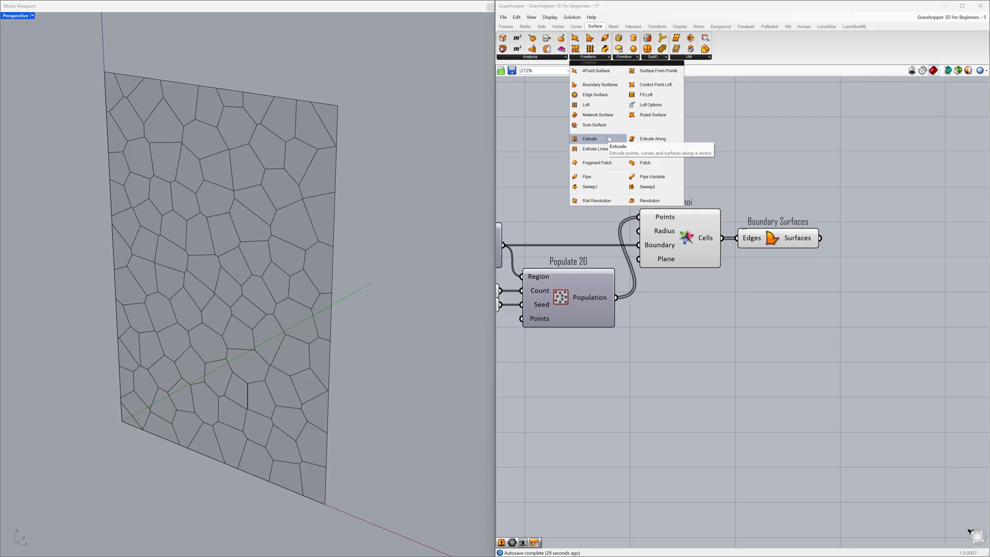
pyautogui.click(621, 356)
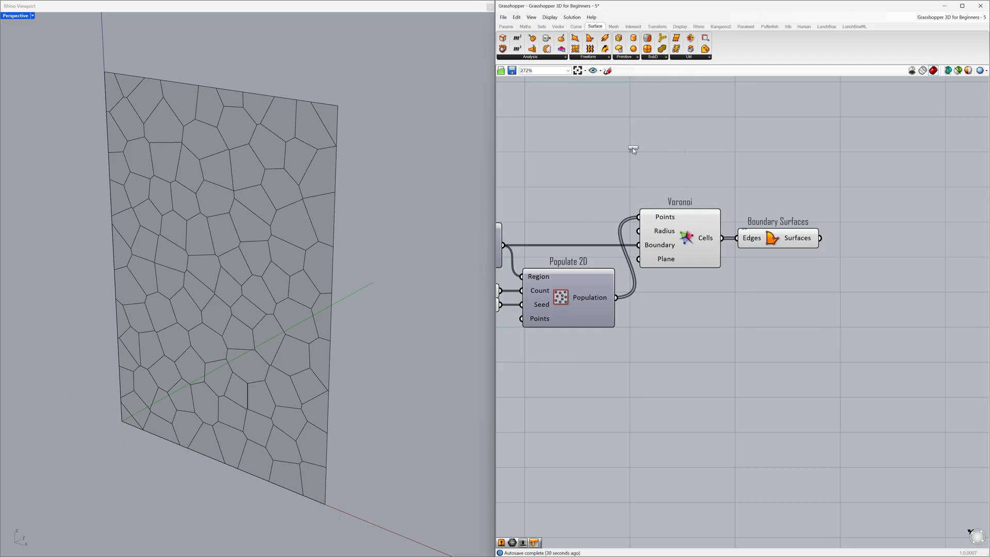
pyautogui.click(892, 238)
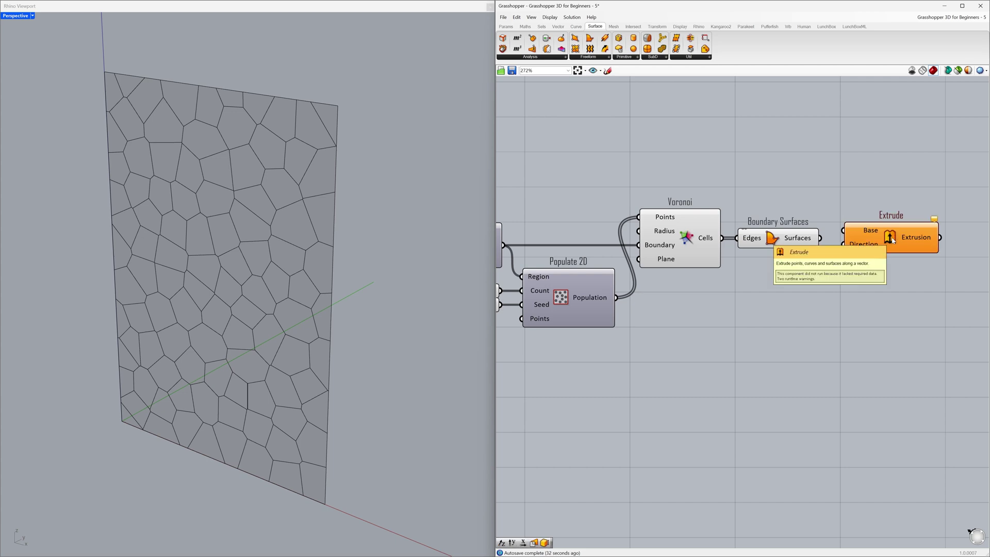
pyautogui.moveTo(820, 238); pyautogui.dragTo(874, 242)
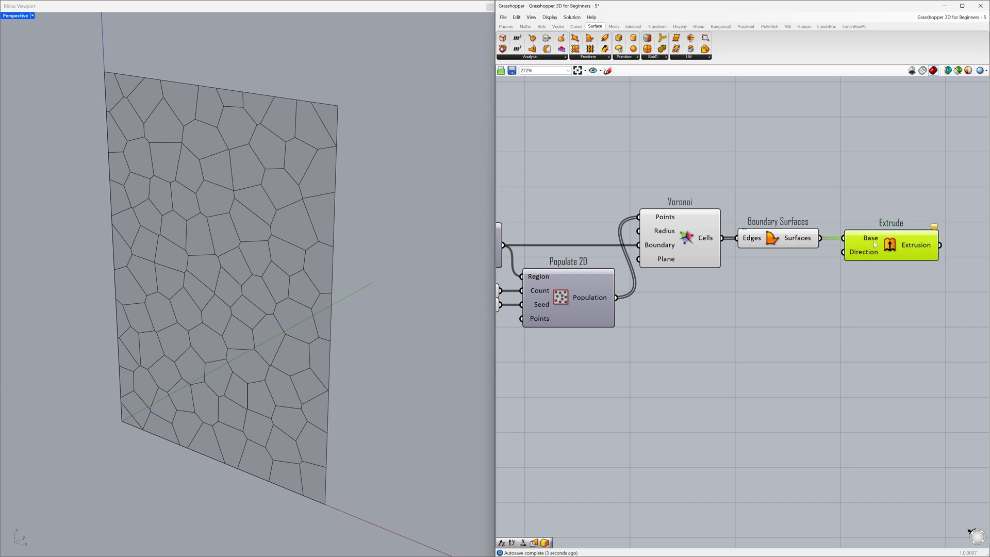
pyautogui.click(804, 268)
# - Add a Unit Y vector component below Boundary Surfaces and connect its Unit vector output to Extrude's Direction input
pyautogui.moveTo(391, 287); pyautogui.dragTo(260, 341, button='right')
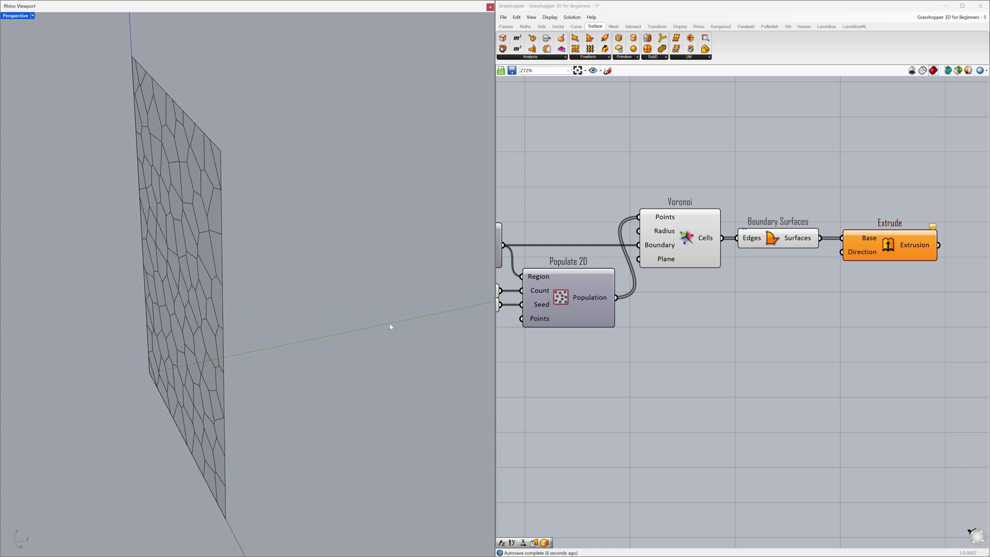
pyautogui.moveTo(352, 331); pyautogui.dragTo(340, 314, button='right')
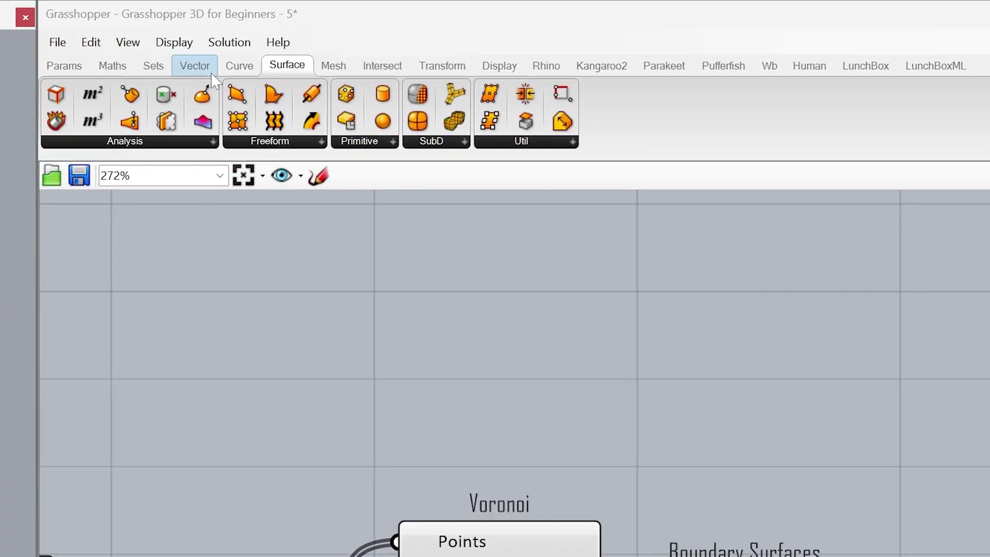
pyautogui.click(209, 72)
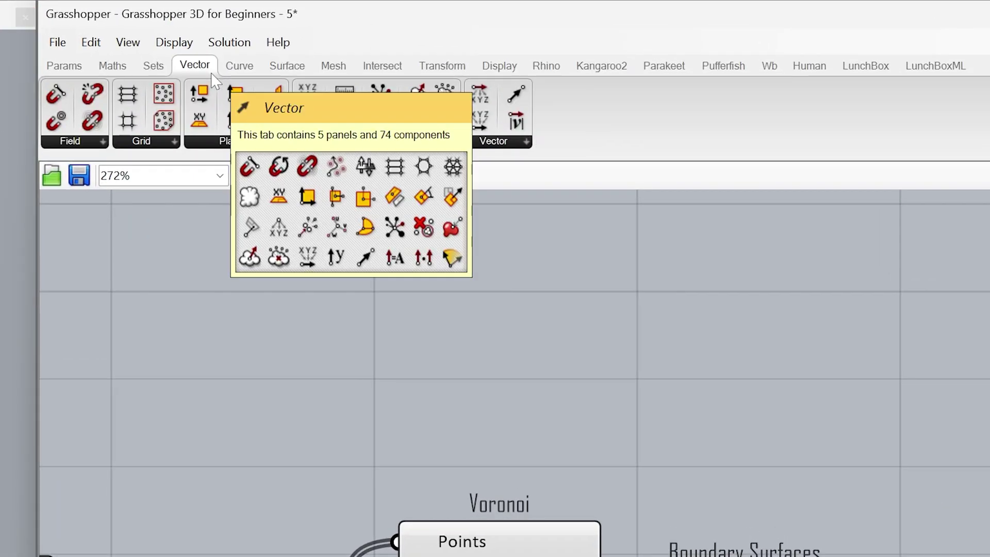
pyautogui.click(471, 145)
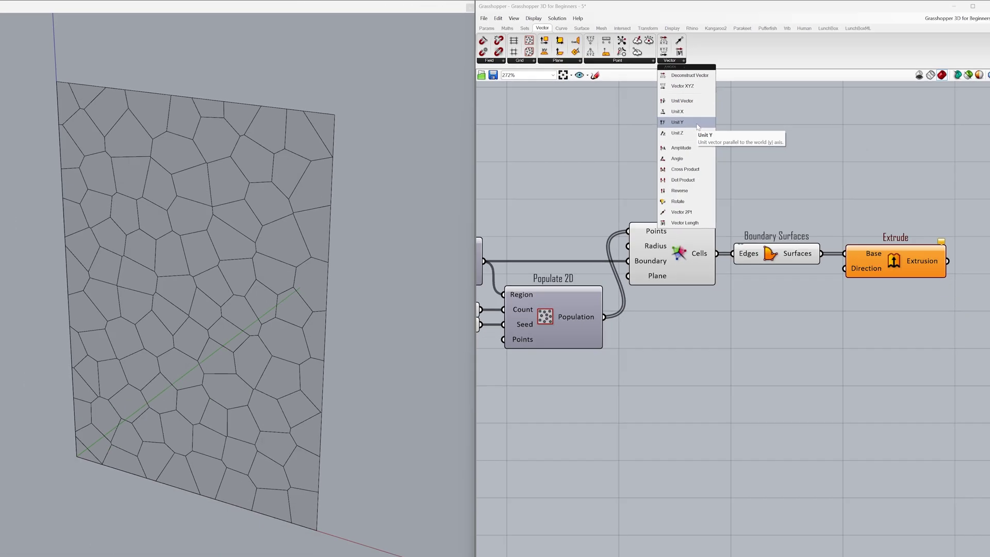
pyautogui.click(557, 289)
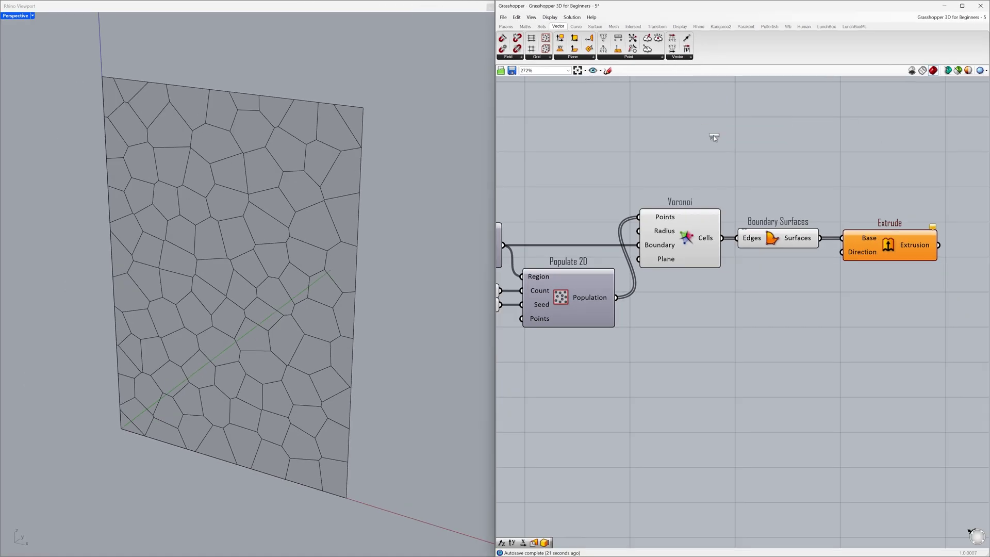
pyautogui.click(777, 299)
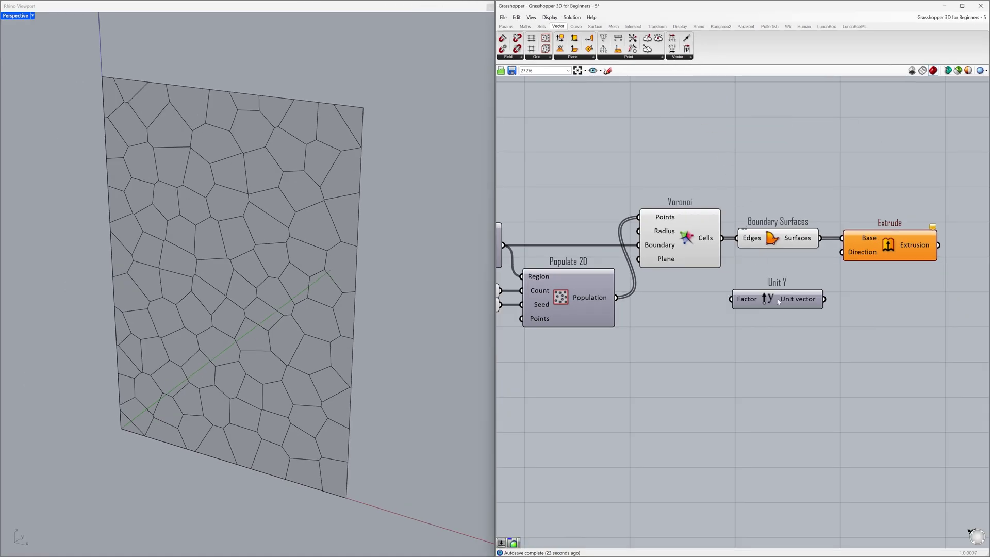
pyautogui.moveTo(824, 299); pyautogui.dragTo(837, 252)
pyautogui.moveTo(799, 299); pyautogui.dragTo(805, 320)
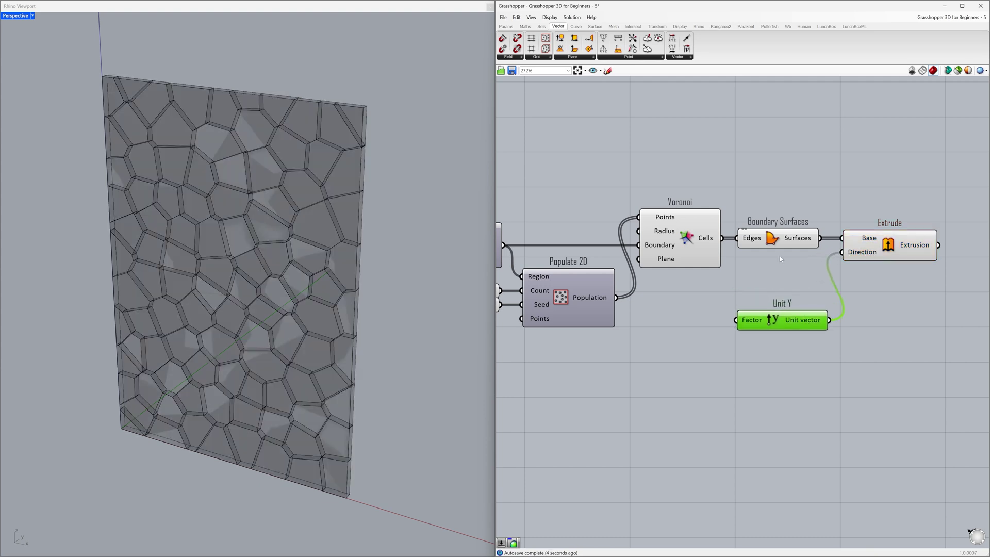
# - Disable the preview of the Boundary Surfaces and Voronoi components
pyautogui.click(772, 242)
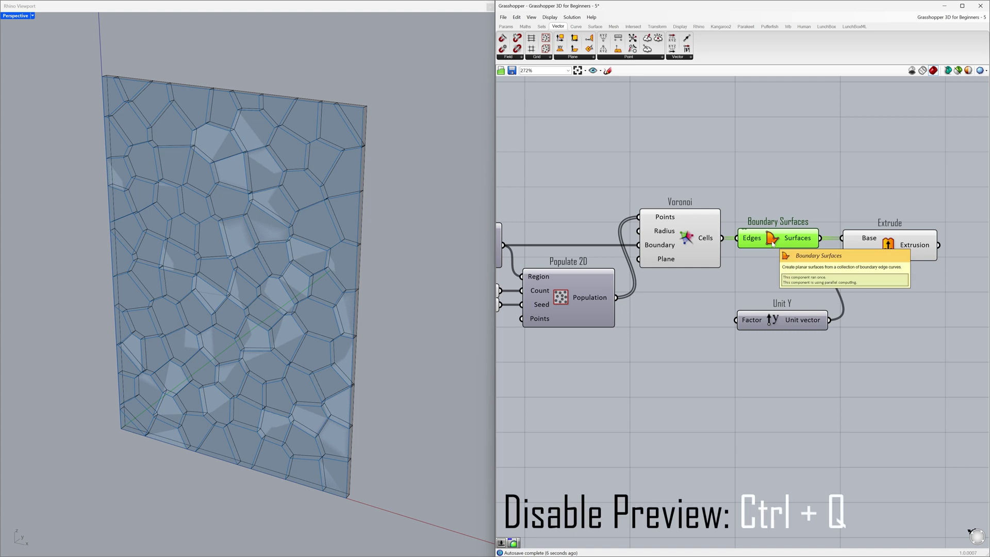
pyautogui.hotkey('ctrl', 'q')
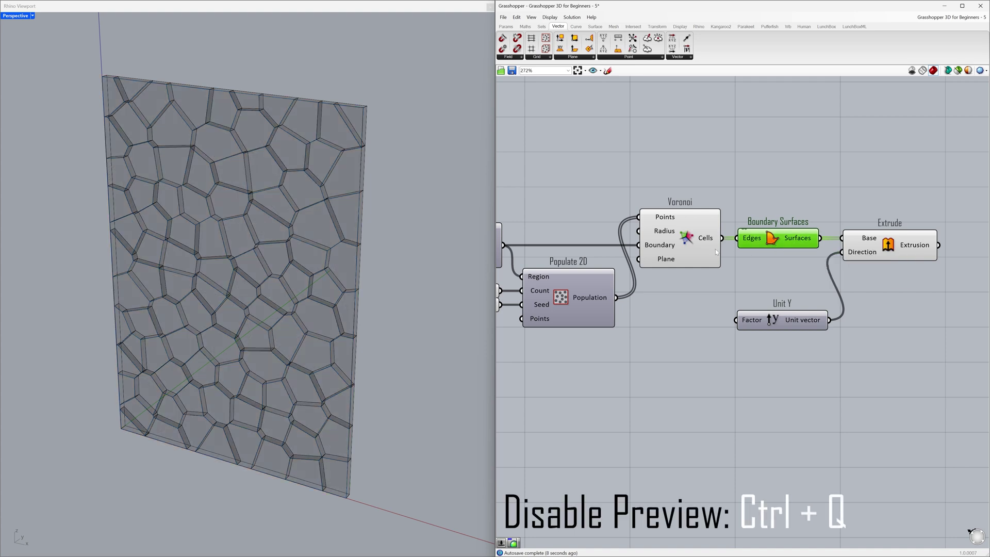
pyautogui.click(689, 243)
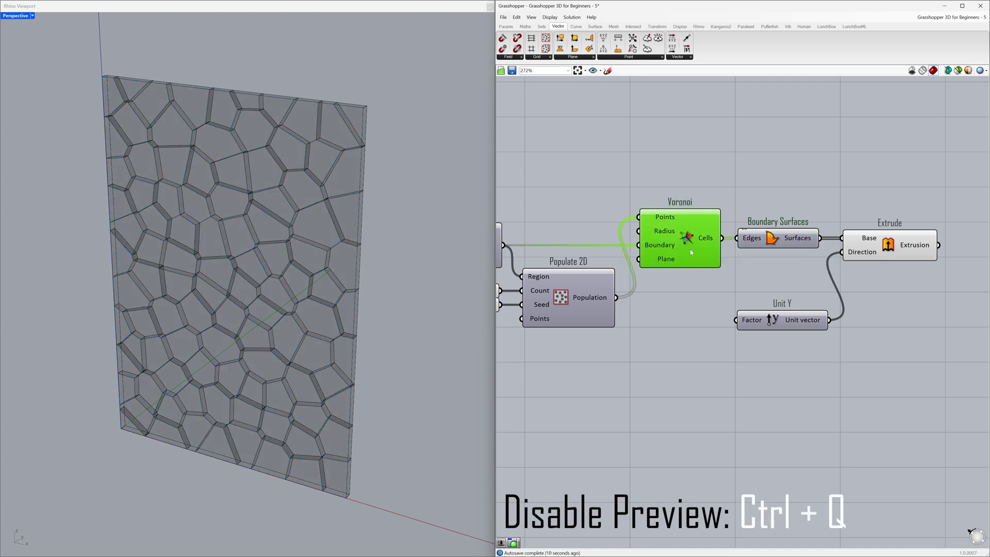
pyautogui.click(702, 283)
# - Add a Custom Preview component after Extrude and connect the Extrusion output to its Geometry input
pyautogui.moveTo(885, 294); pyautogui.dragTo(775, 295, button='right')
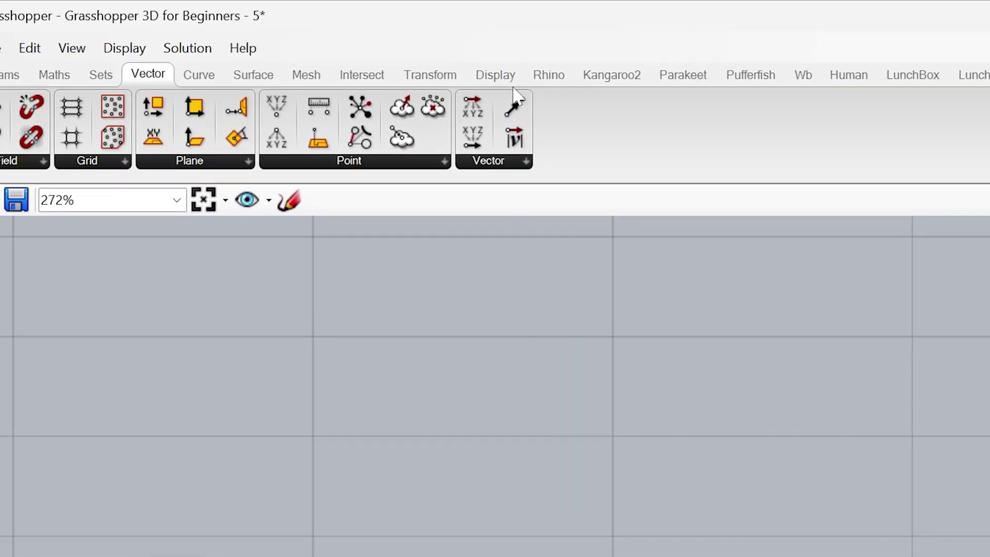
pyautogui.click(684, 28)
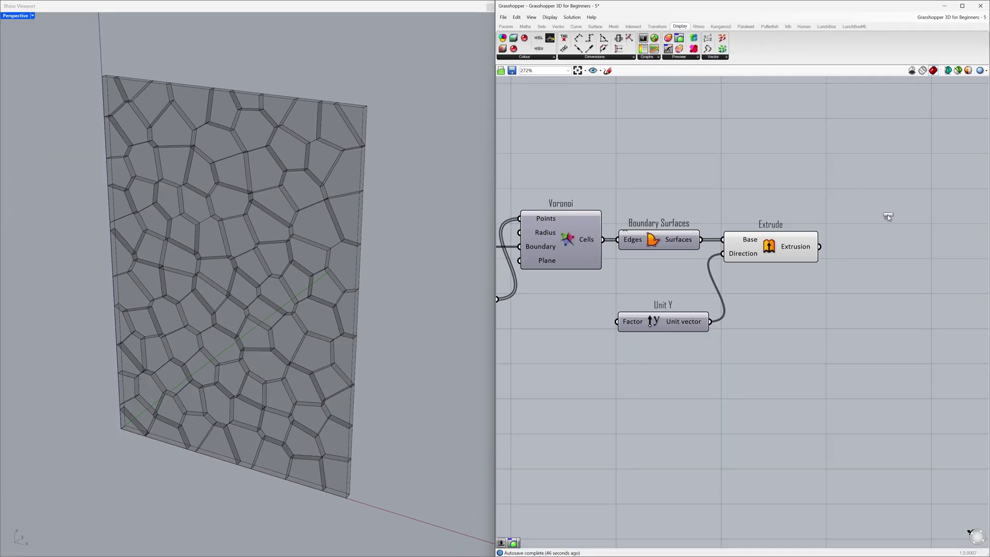
pyautogui.moveTo(902, 254); pyautogui.dragTo(901, 253)
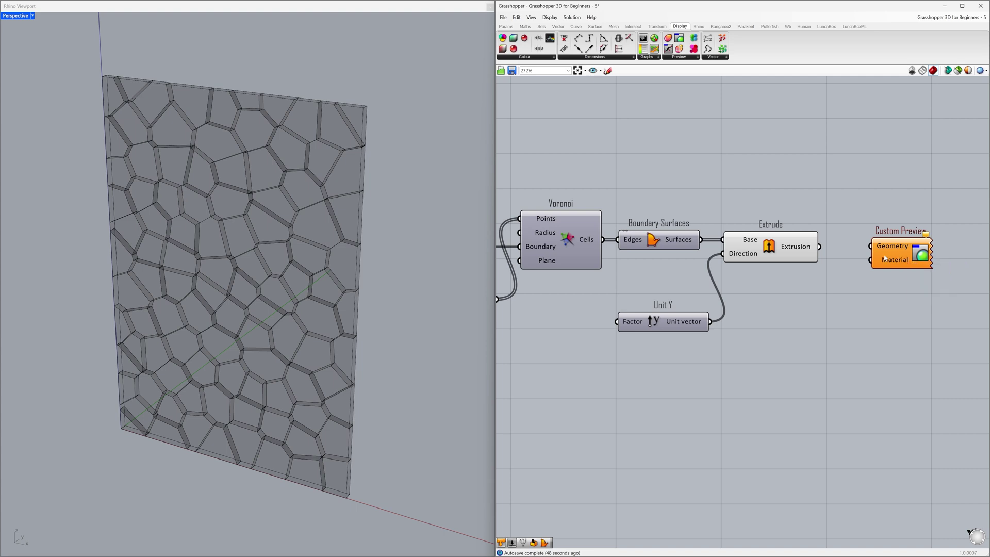
pyautogui.moveTo(821, 250); pyautogui.dragTo(864, 255)
pyautogui.click(818, 279)
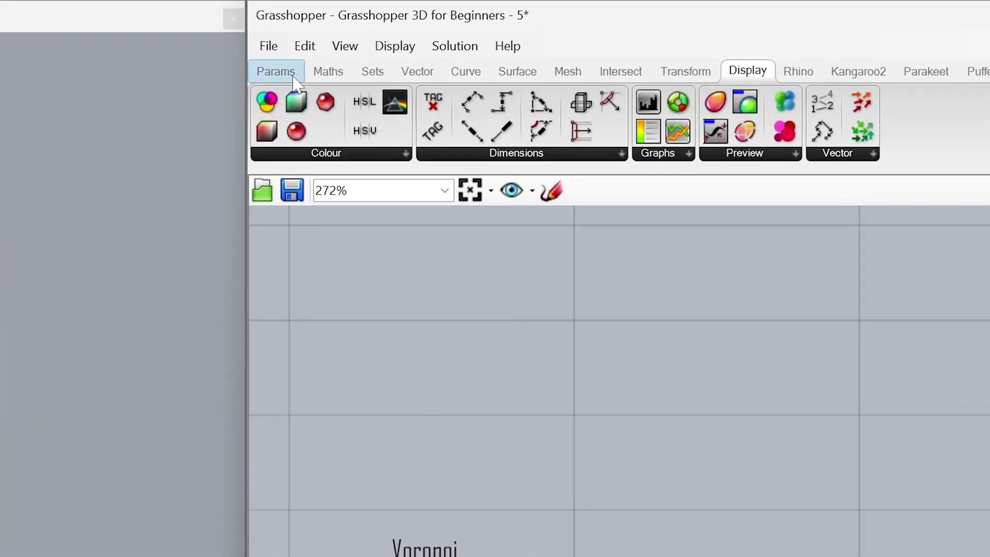
# - Add a Colour Swatch below Extrude and connect it to Custom Preview's Material input
pyautogui.click(293, 79)
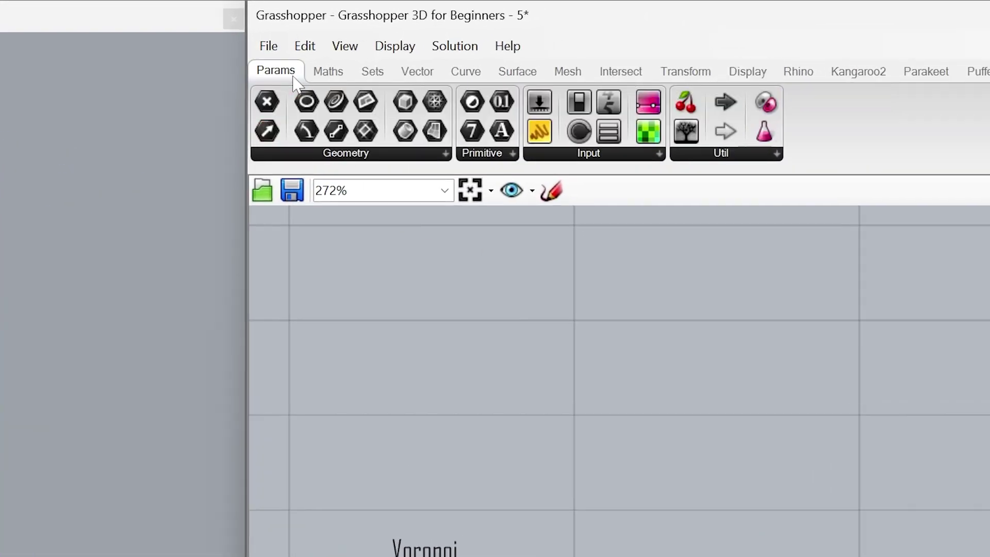
pyautogui.click(637, 154)
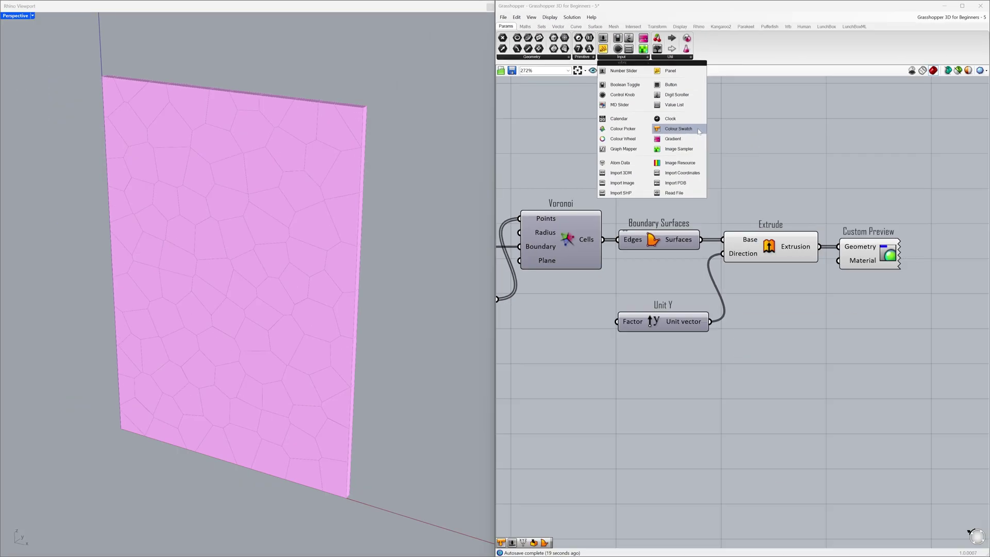
pyautogui.moveTo(799, 355); pyautogui.dragTo(989, 556)
pyautogui.moveTo(785, 288); pyautogui.dragTo(837, 260)
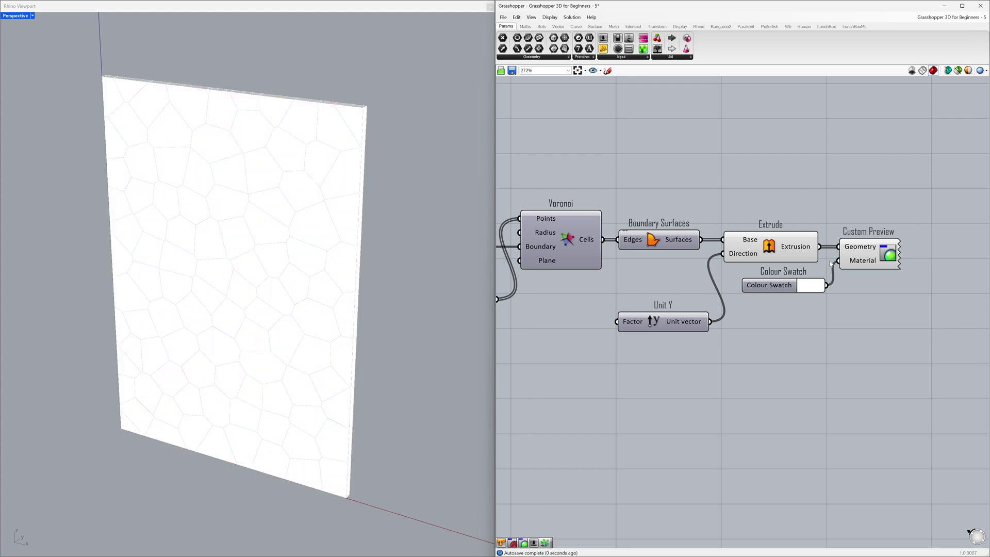
pyautogui.moveTo(789, 283); pyautogui.dragTo(784, 283)
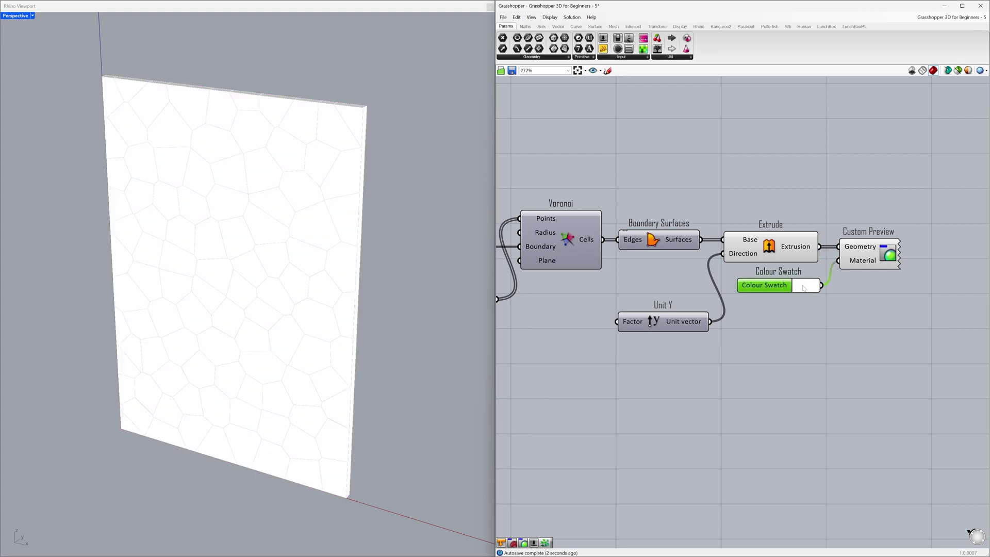
# - Set the Colour Swatch to a light grey
pyautogui.click(811, 288)
pyautogui.moveTo(853, 325)
pyautogui.mouseDown()
pyautogui.moveTo(871, 317)
pyautogui.moveTo(860, 321)
pyautogui.mouseUp()
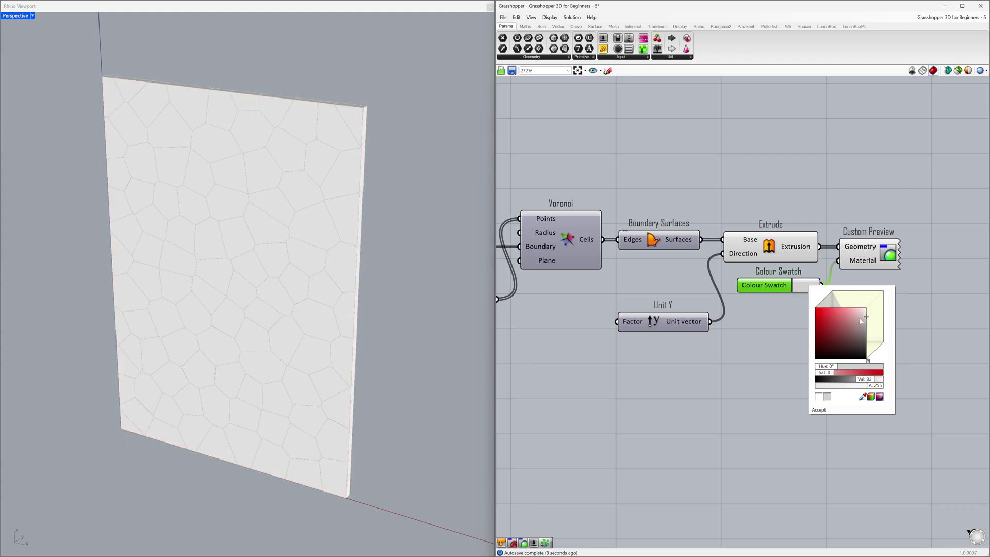
pyautogui.click(776, 321)
# - Add a Number Slider of 2.0 beside Unit Y and connect it to Unit Y's Factor input
pyautogui.moveTo(684, 367); pyautogui.dragTo(769, 361, button='right')
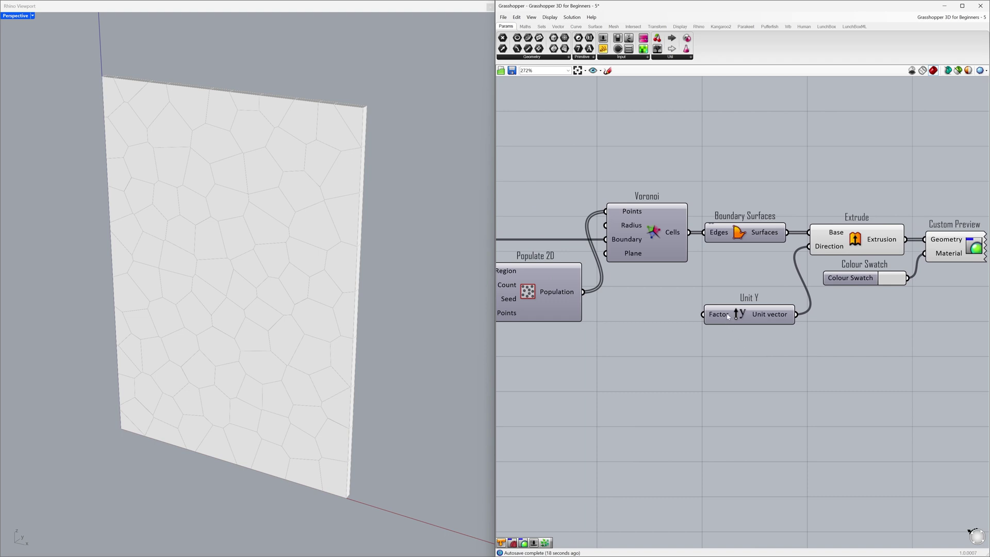
pyautogui.moveTo(728, 316)
pyautogui.moveTo(728, 317); pyautogui.dragTo(749, 346)
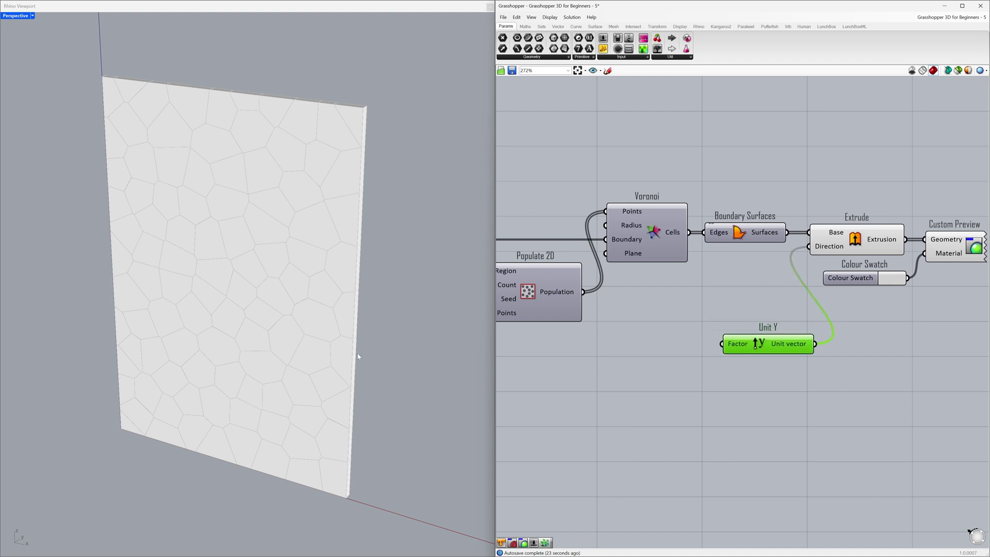
pyautogui.click(630, 357)
pyautogui.doubleClick(629, 354)
pyautogui.write('2')
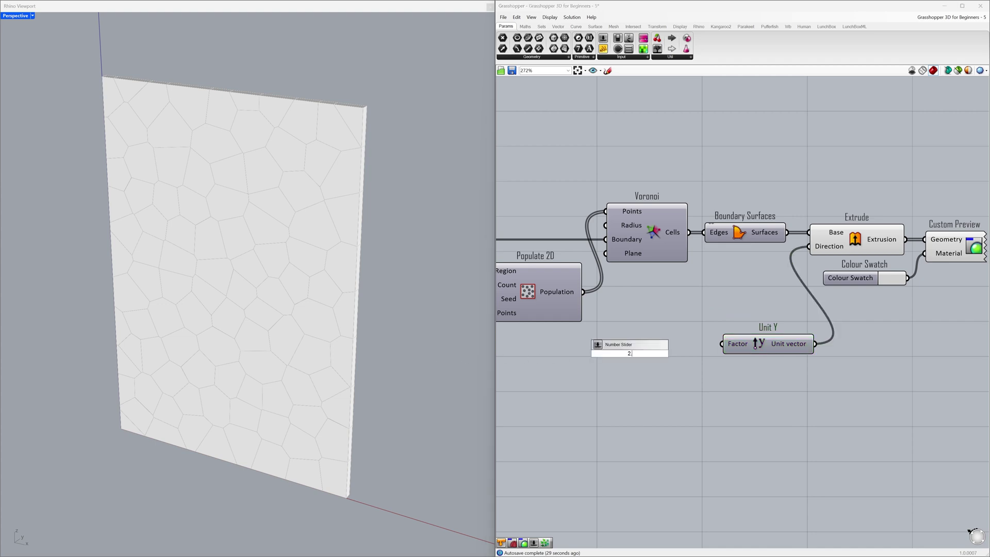
pyautogui.press('Return')
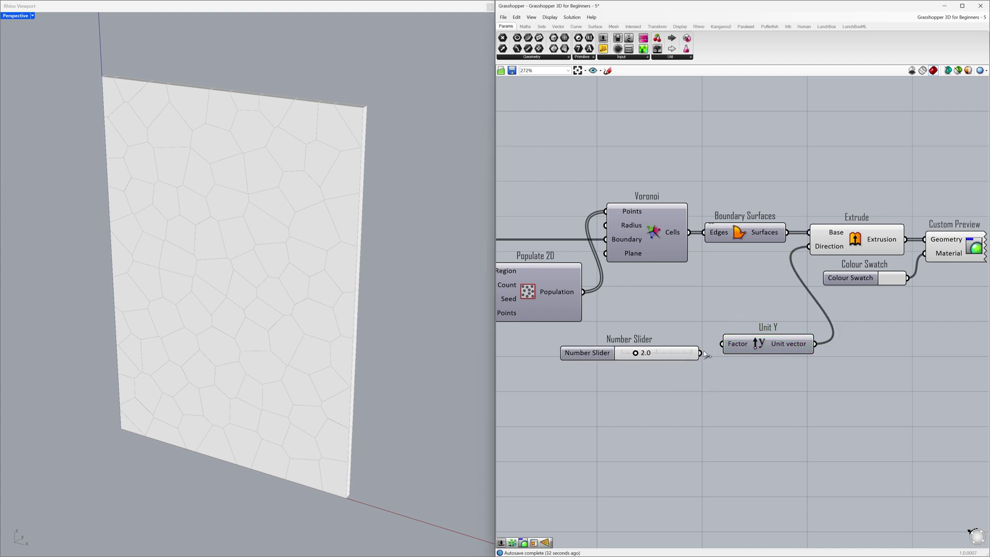
pyautogui.moveTo(706, 351); pyautogui.dragTo(716, 349)
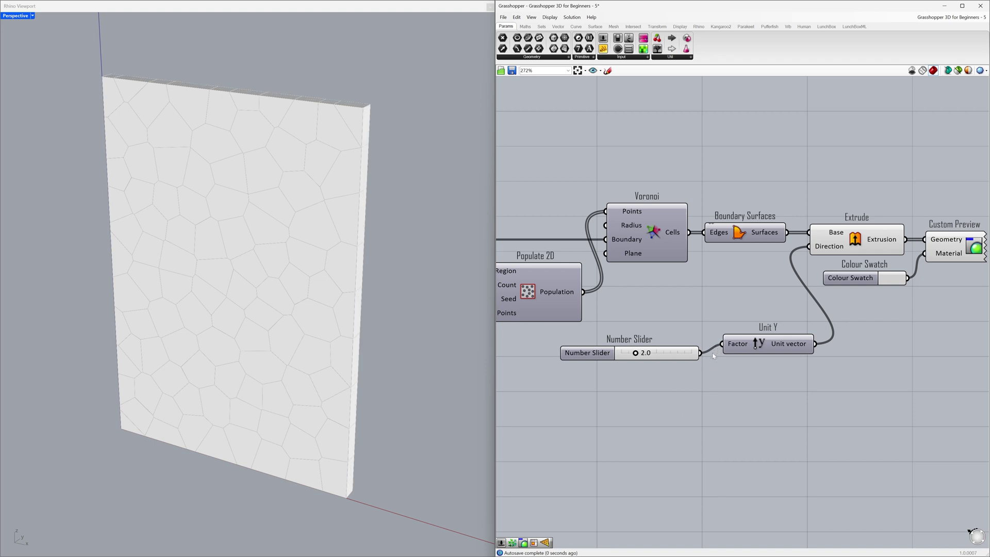
# - Set the slider driving Unit Y's Factor to 4.5 and inspect the extruded panel's thickness from different sides
pyautogui.moveTo(635, 354); pyautogui.dragTo(657, 353)
pyautogui.moveTo(393, 357); pyautogui.dragTo(323, 356, button='right')
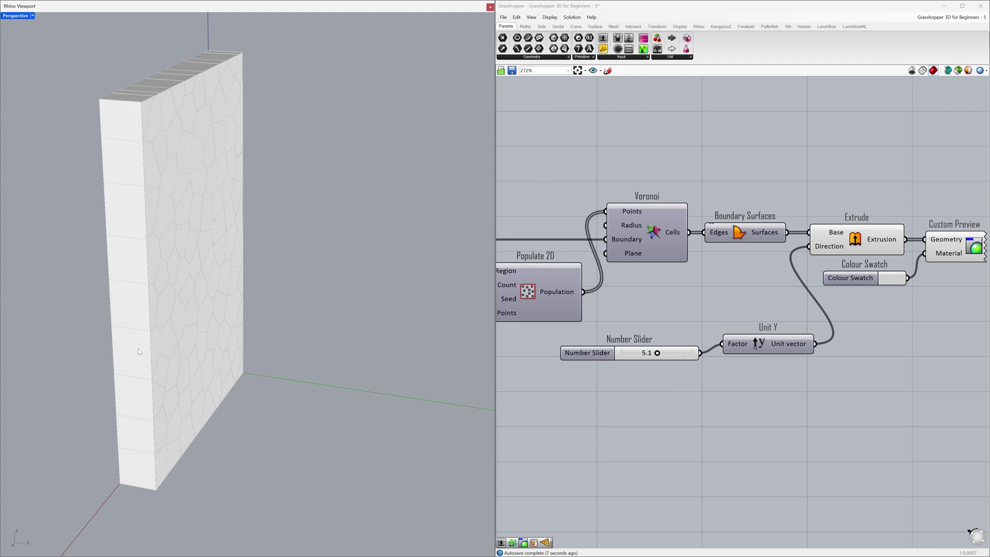
pyautogui.moveTo(657, 353)
pyautogui.mouseDown()
pyautogui.moveTo(676, 353)
pyautogui.moveTo(653, 354)
pyautogui.mouseUp()
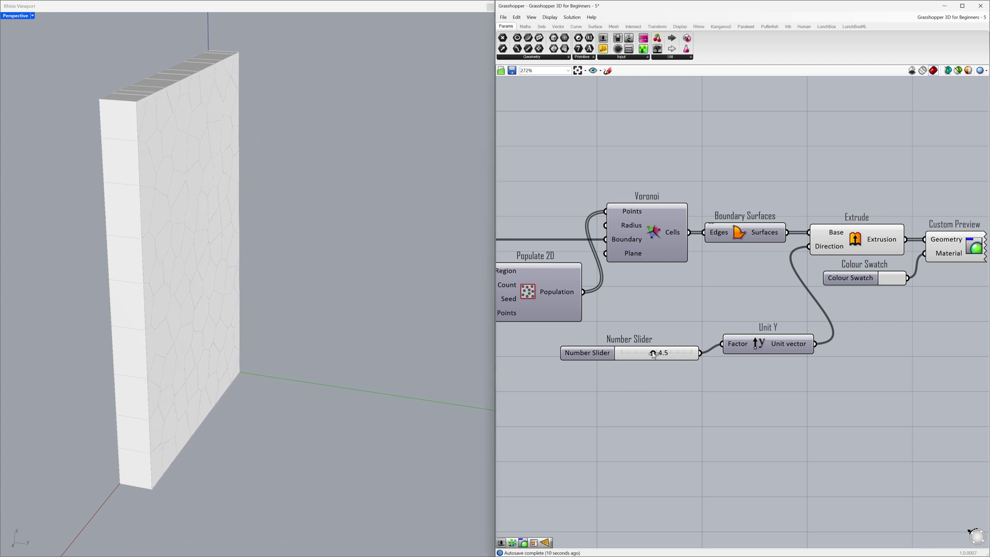
pyautogui.moveTo(104, 387); pyautogui.dragTo(280, 366, button='right')
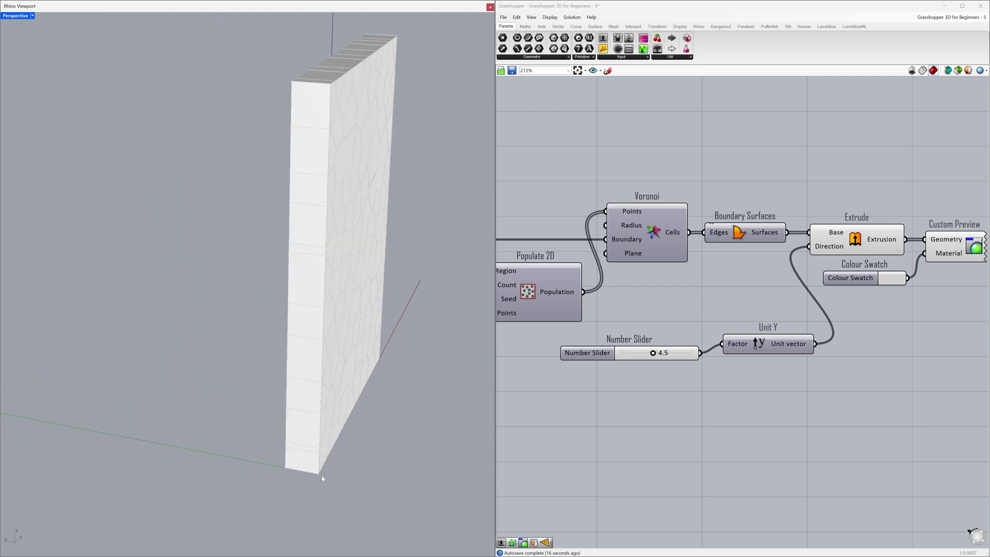
pyautogui.moveTo(390, 452); pyautogui.dragTo(316, 377, button='right')
# - Disable the preview of Extrude and Custom Preview to view the bare world axes
pyautogui.moveTo(947, 209); pyautogui.dragTo(880, 251)
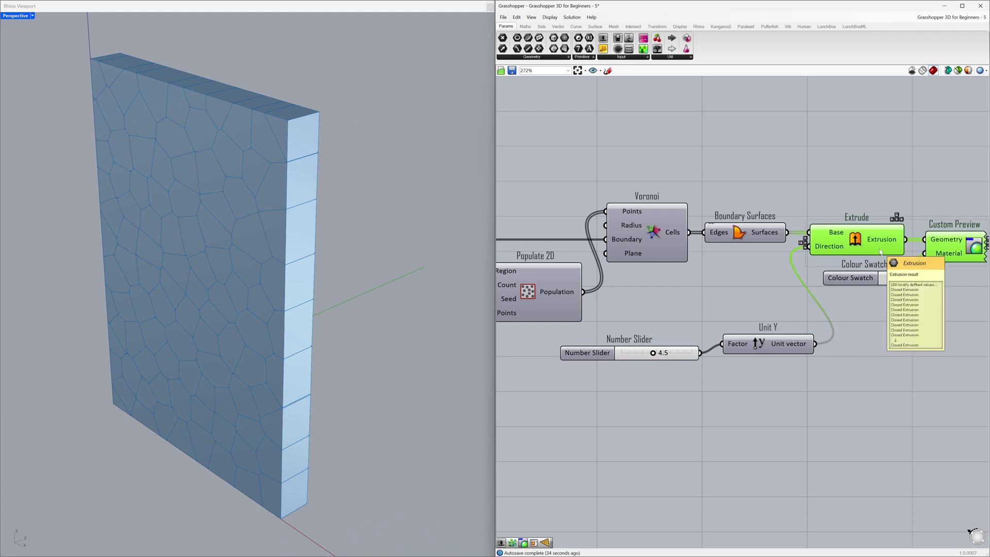
pyautogui.hotkey('ctrl', 'q')
pyautogui.click(869, 303)
pyautogui.moveTo(286, 353); pyautogui.dragTo(239, 345, button='right')
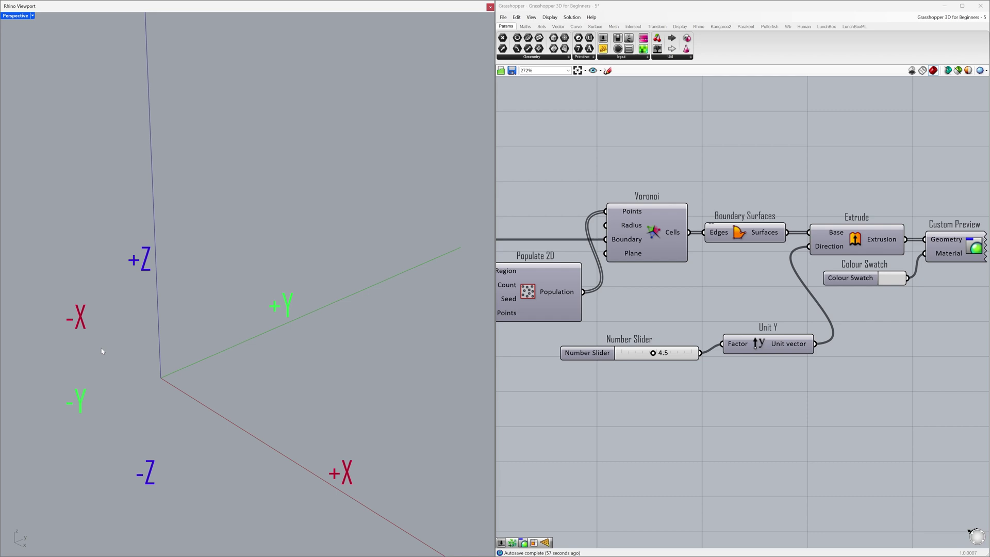
# - Enable the preview of the Extrude and Custom Preview components again
pyautogui.moveTo(944, 205); pyautogui.dragTo(884, 245)
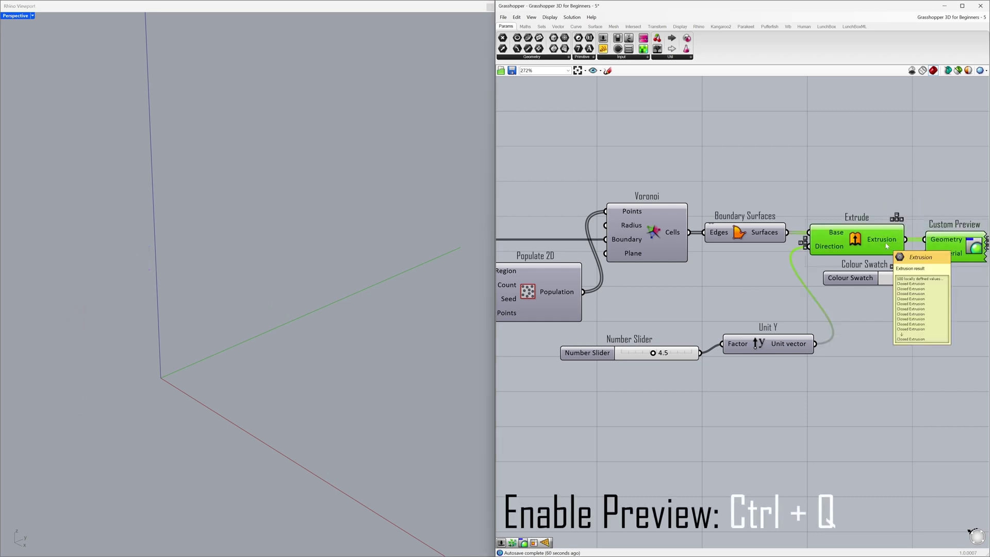
pyautogui.hotkey('ctrl', 'q')
pyautogui.click(764, 272)
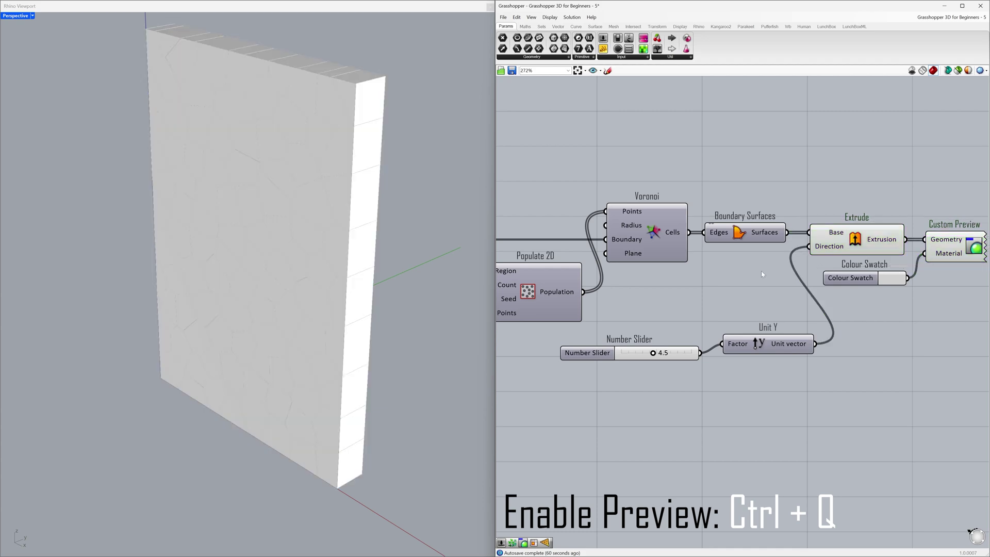
# - Shift the Number Slider and Unit Y away from Extrude and add a vector Reverse component after Unit Y
pyautogui.moveTo(686, 353); pyautogui.dragTo(646, 367)
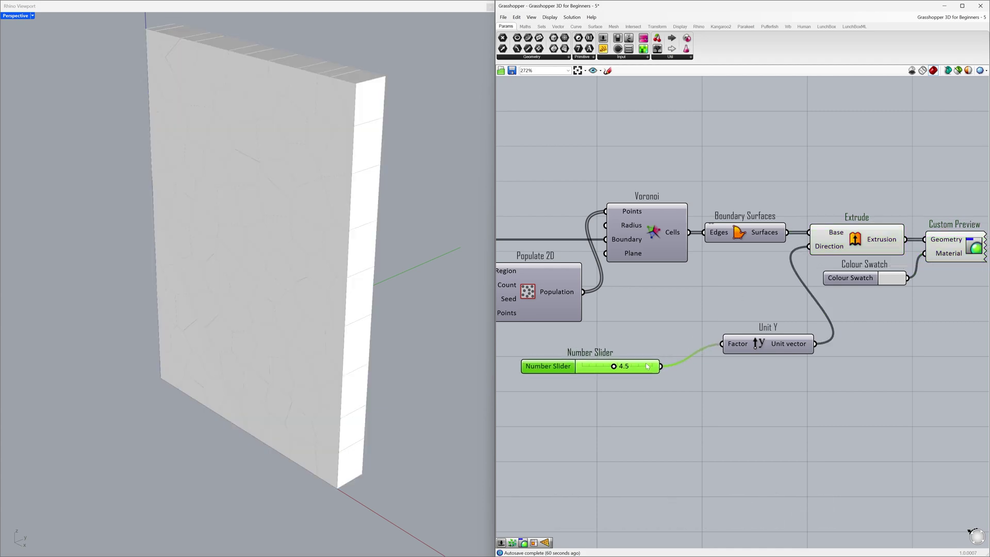
pyautogui.moveTo(753, 346); pyautogui.dragTo(706, 368)
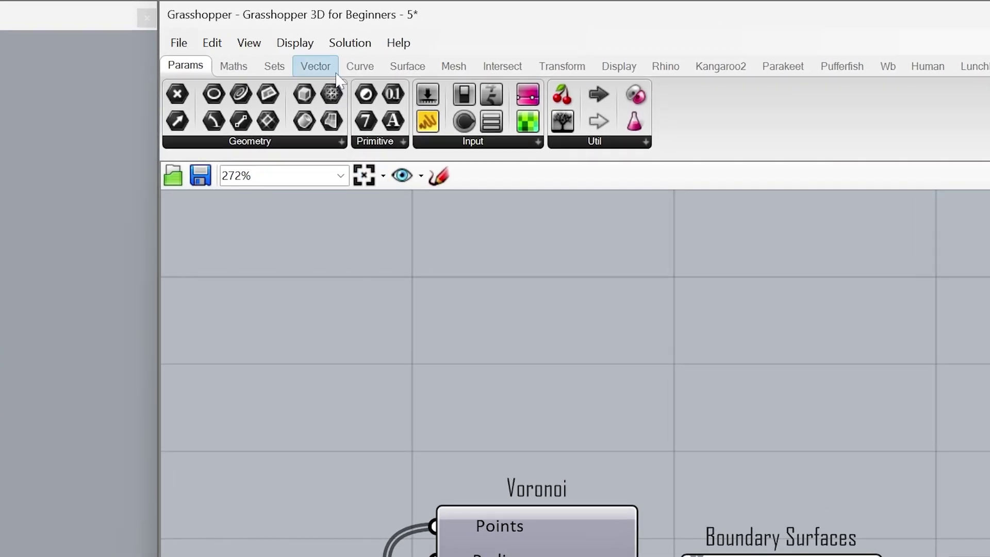
pyautogui.click(334, 71)
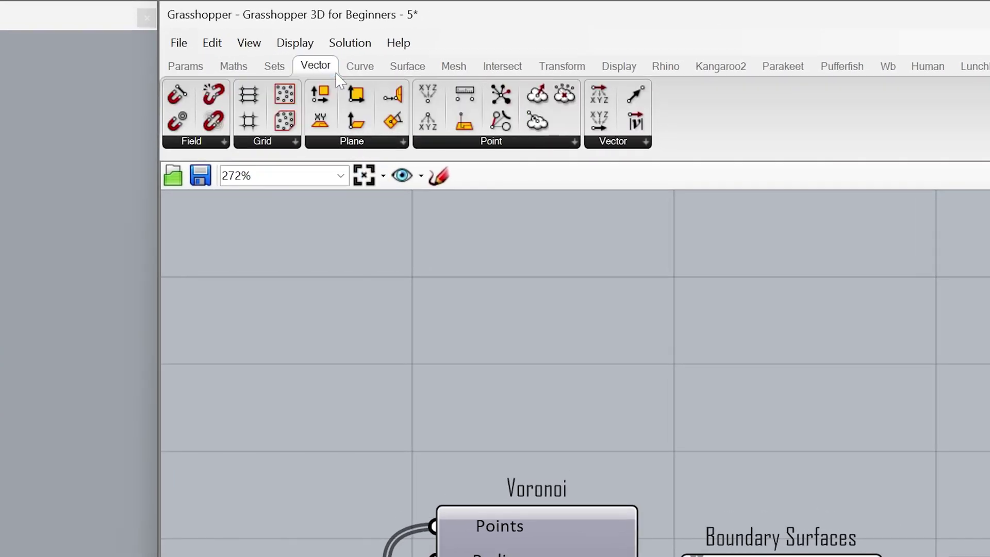
pyautogui.click(590, 143)
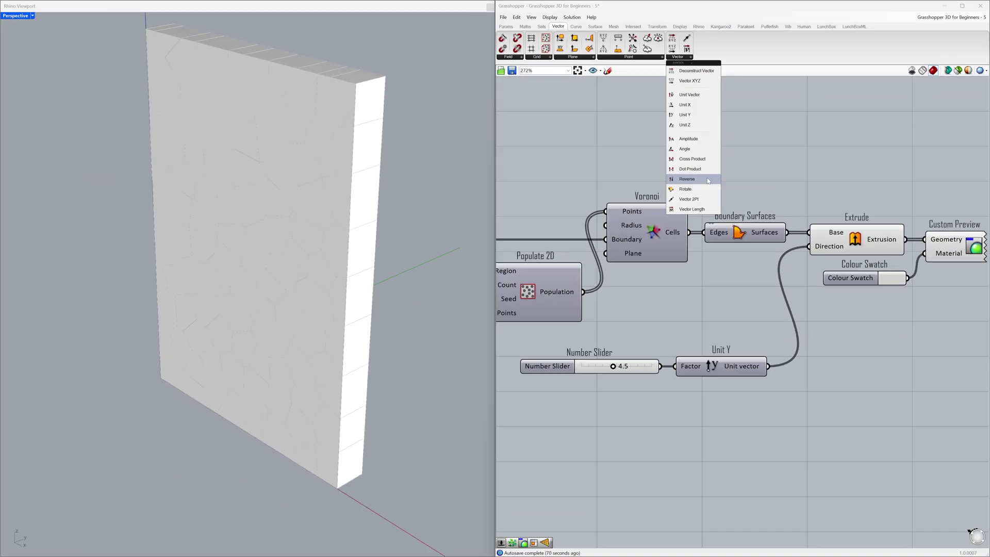
pyautogui.click(686, 444)
pyautogui.click(845, 364)
pyautogui.click(834, 367)
pyautogui.moveTo(834, 367); pyautogui.dragTo(836, 370)
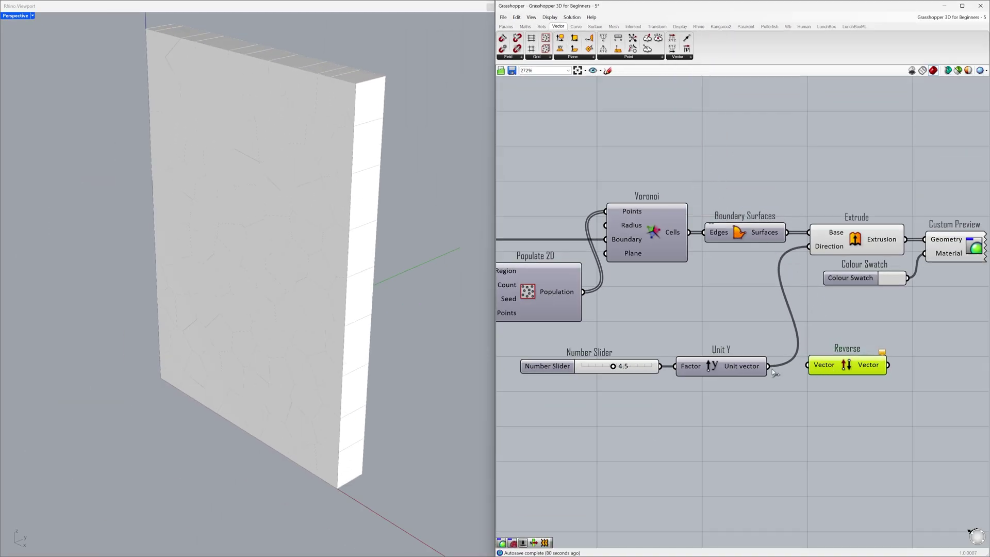
# - Connect Unit Y's Unit vector output to Reverse's Vector input and inspect the reversed vector
pyautogui.moveTo(768, 366); pyautogui.dragTo(823, 369)
pyautogui.moveTo(756, 368)
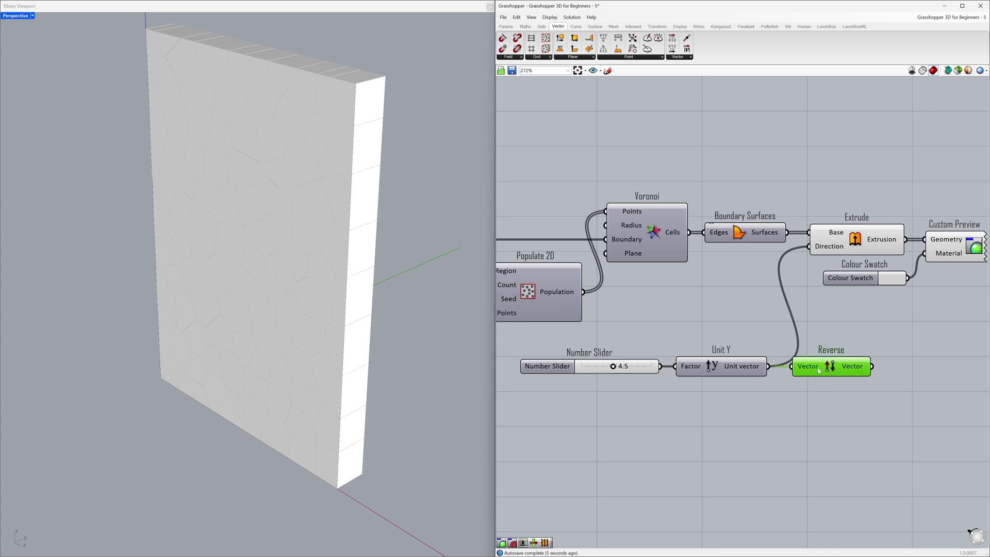
pyautogui.moveTo(855, 370)
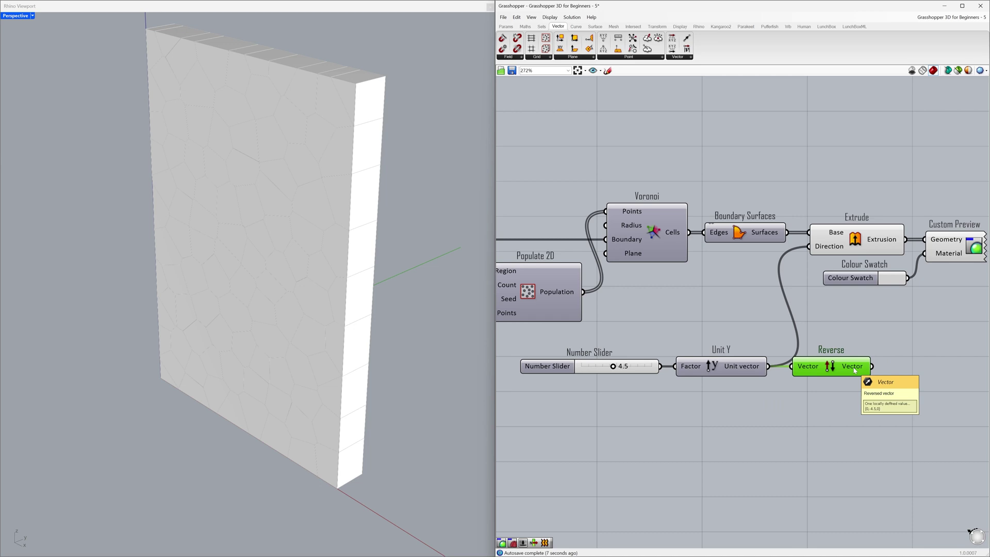
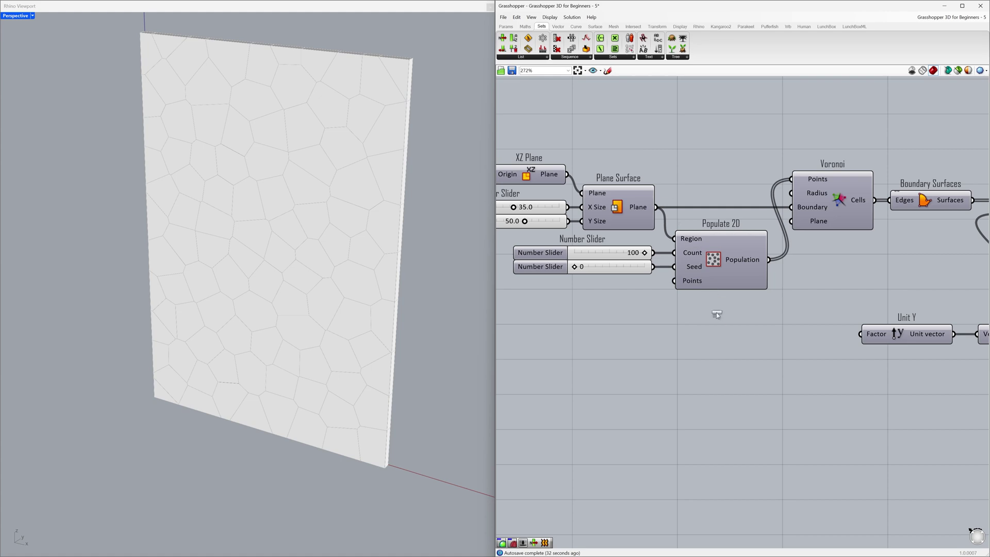
# - Add a Random component below Populate 2D and connect its Random output to a new, enlarged Panel
pyautogui.moveTo(721, 353); pyautogui.dragTo(723, 357)
pyautogui.click(648, 306)
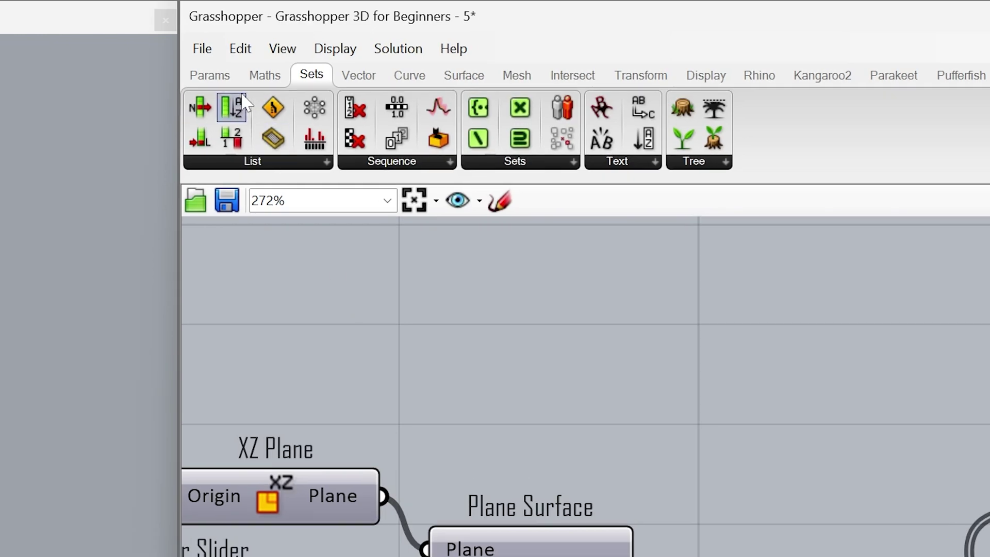
pyautogui.click(505, 26)
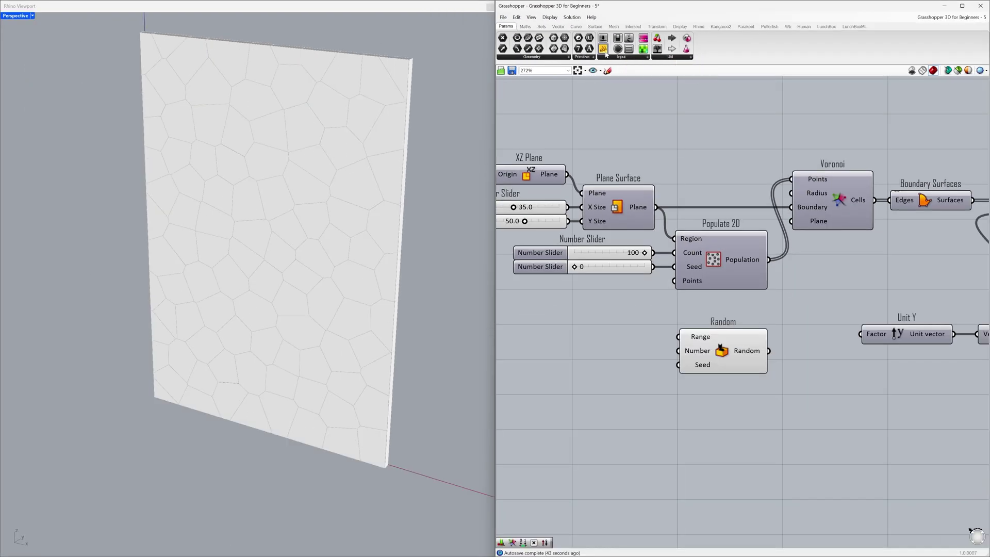
pyautogui.moveTo(653, 92); pyautogui.dragTo(823, 310)
pyautogui.moveTo(839, 353); pyautogui.dragTo(839, 353)
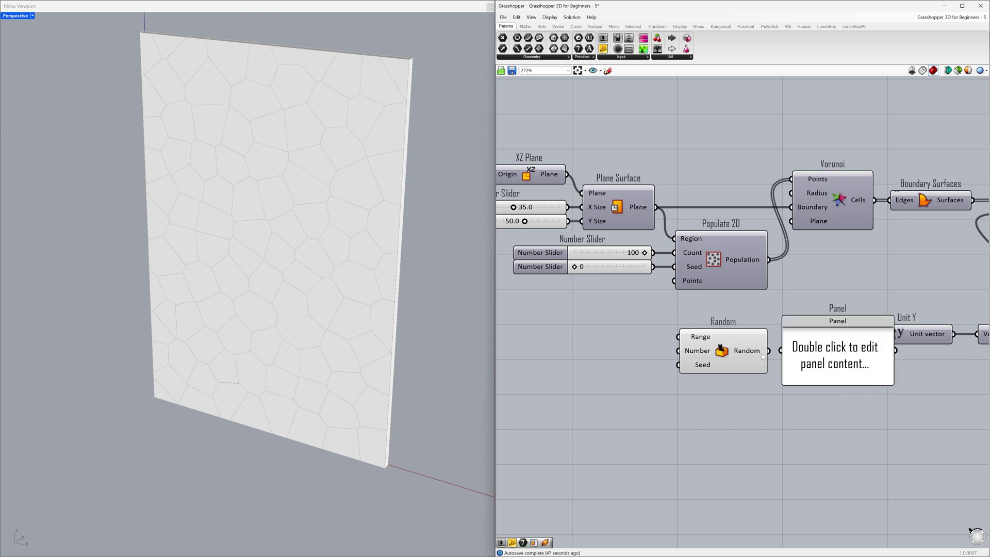
pyautogui.moveTo(768, 350); pyautogui.dragTo(823, 496)
pyautogui.click(772, 446)
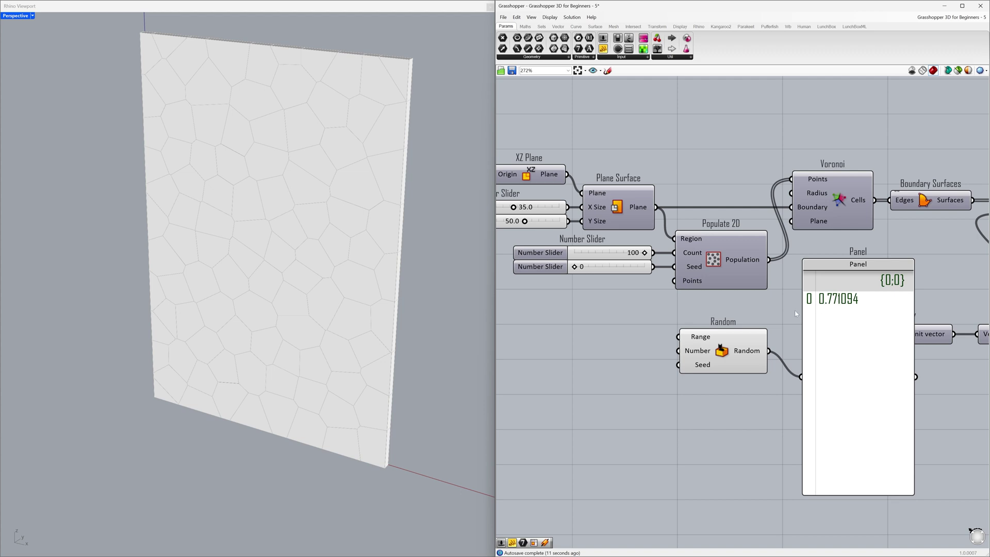
# - Add a Number Slider of 5 and connect it to Random's Number input
pyautogui.doubleClick(586, 350)
pyautogui.write('5')
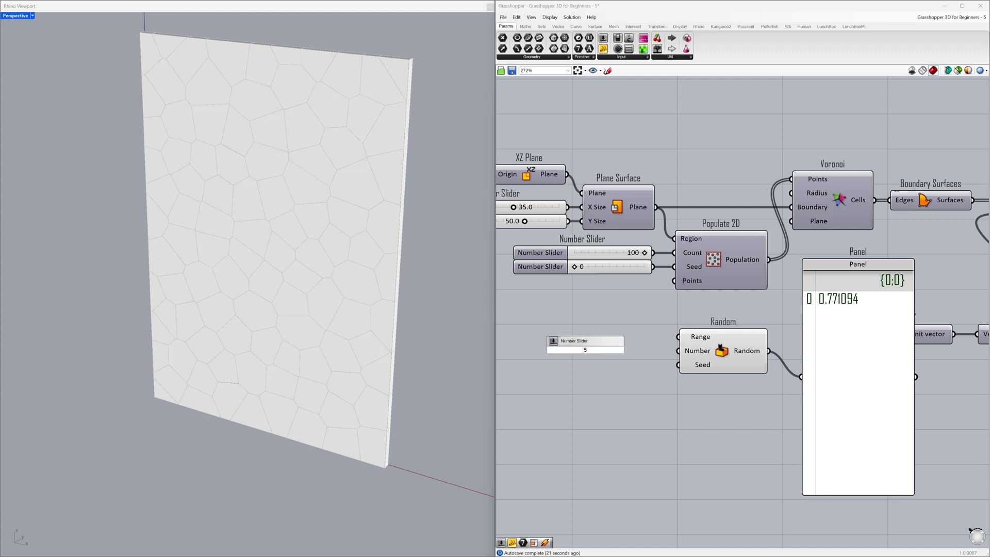
pyautogui.press('Return')
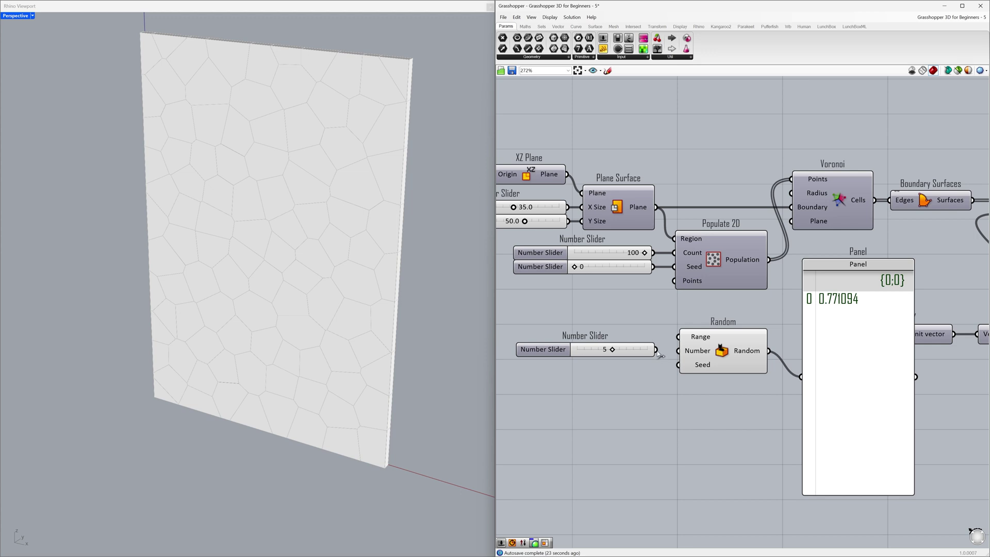
pyautogui.moveTo(657, 350)
pyautogui.mouseDown()
pyautogui.moveTo(679, 351)
pyautogui.moveTo(647, 355)
pyautogui.mouseUp()
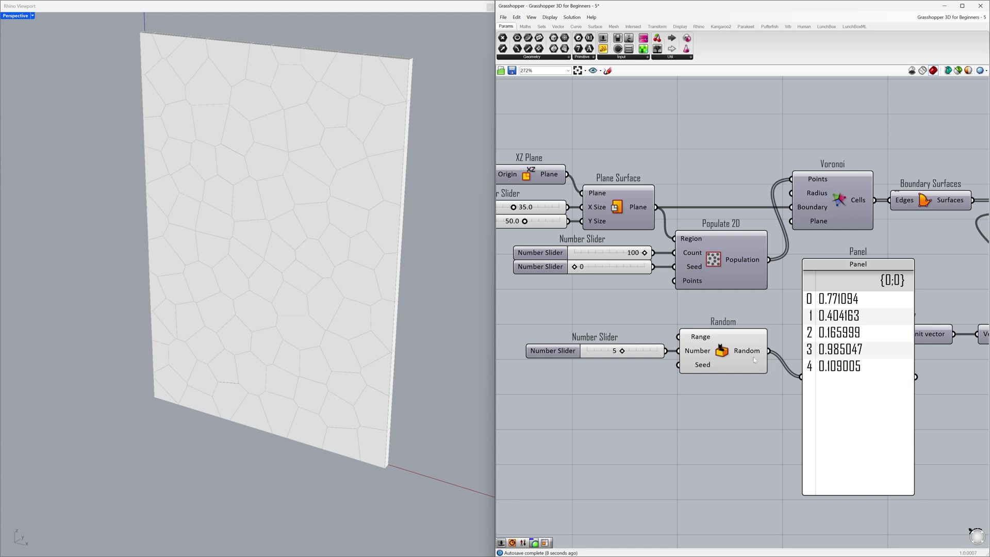
# - Add a Panel containing "5 to 10" above the Random component's slider and connect it to Random's Range input
pyautogui.moveTo(704, 340)
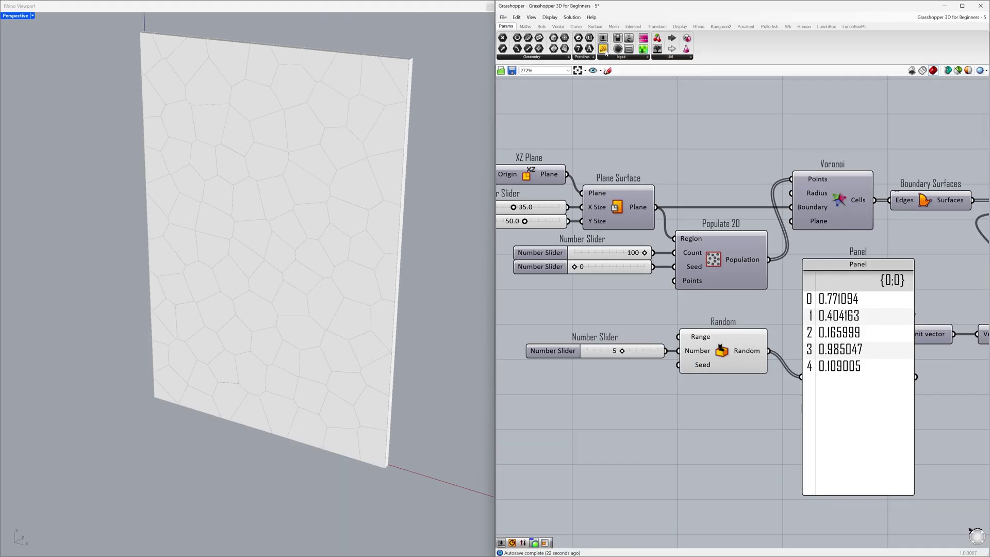
pyautogui.moveTo(606, 51); pyautogui.dragTo(611, 325)
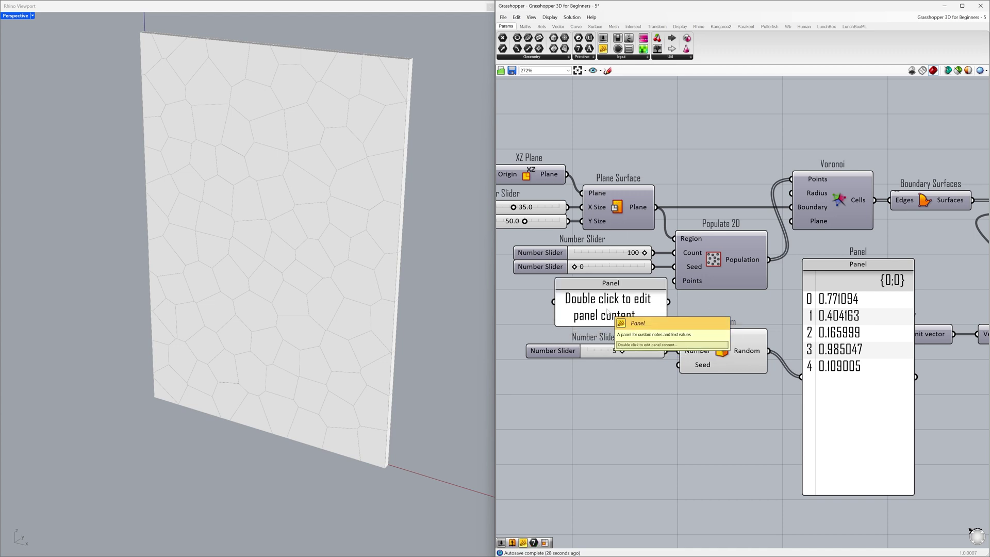
pyautogui.doubleClick(610, 310)
pyautogui.write('5')
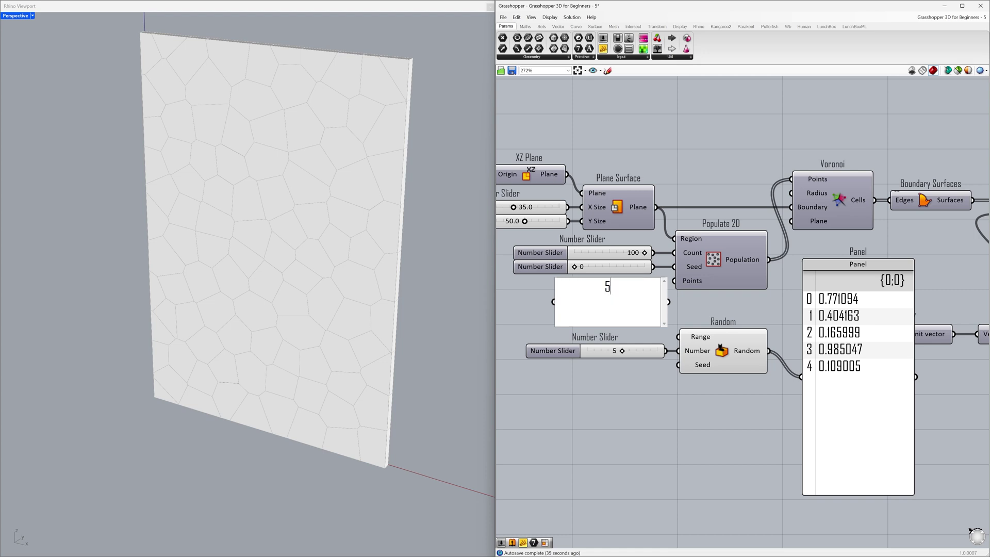
pyautogui.write(' to 10')
pyautogui.click(687, 308)
pyautogui.moveTo(653, 323); pyautogui.dragTo(673, 337)
pyautogui.click(638, 331)
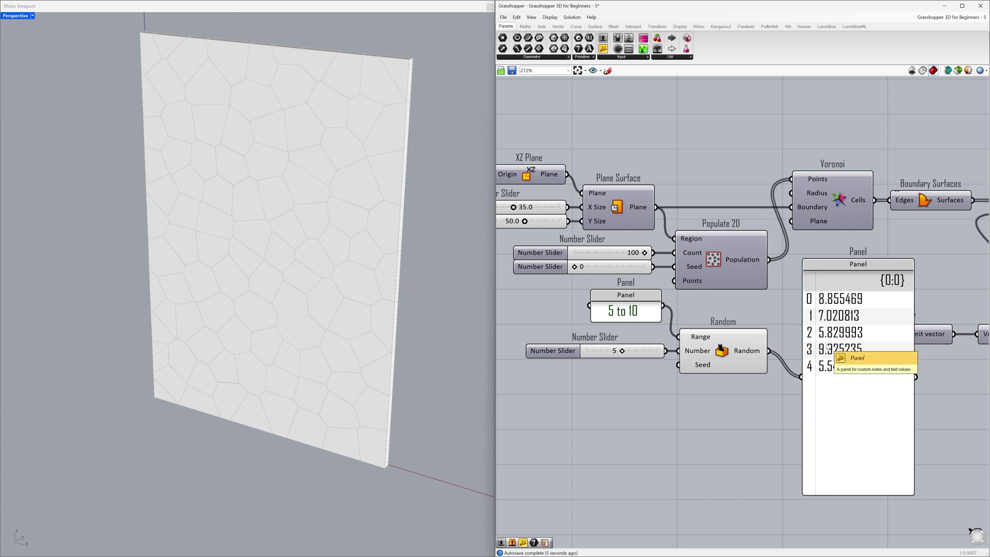
# - Narrow the random values Panel, move it below Unit Y, and connect Random's output to Unit Y's Factor input
pyautogui.moveTo(910, 387); pyautogui.dragTo(876, 387)
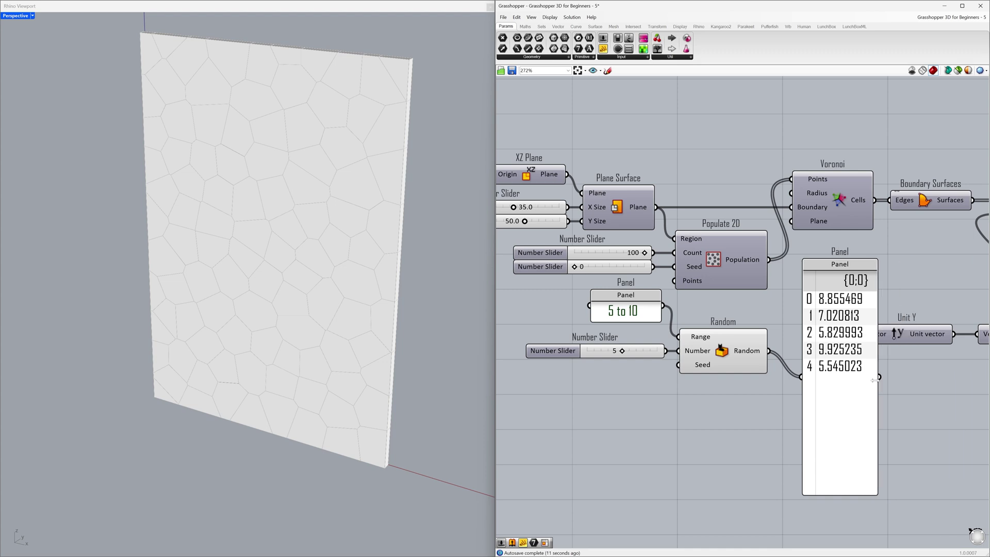
pyautogui.moveTo(846, 265); pyautogui.dragTo(899, 369)
pyautogui.click(812, 385)
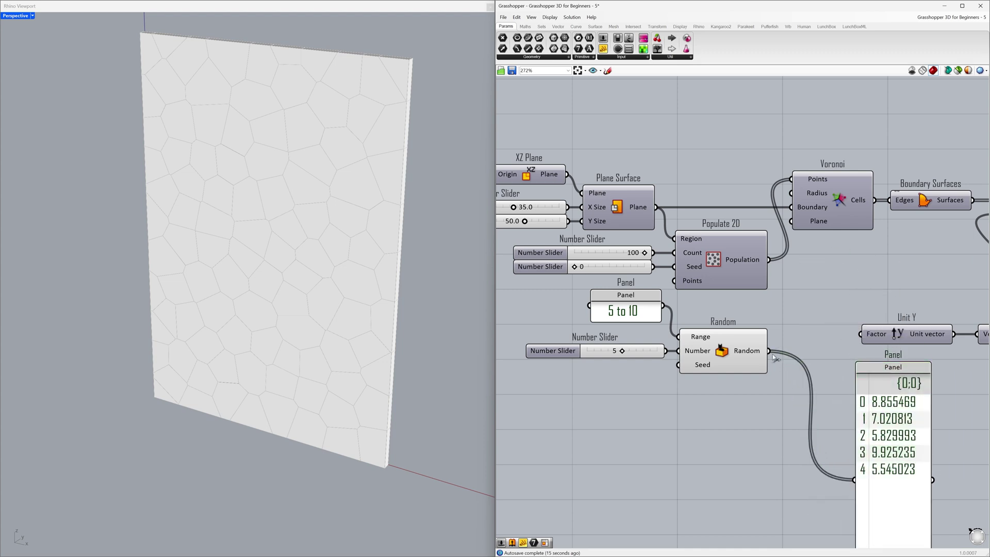
pyautogui.moveTo(768, 350); pyautogui.dragTo(854, 336)
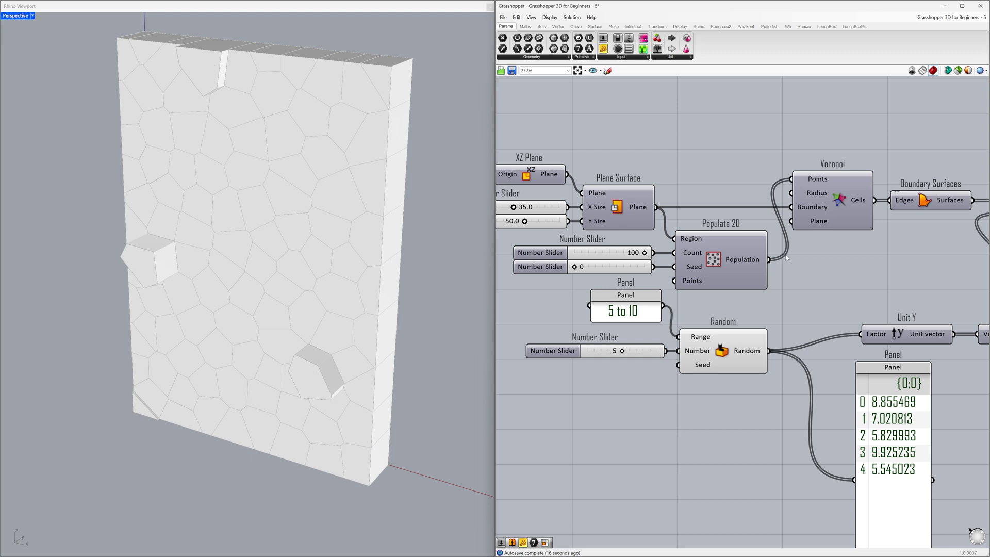
# - Connect the Number Slider of 100 that drives Populate 2D's Count to Random's Number input as well
pyautogui.moveTo(944, 204)
pyautogui.click(608, 256)
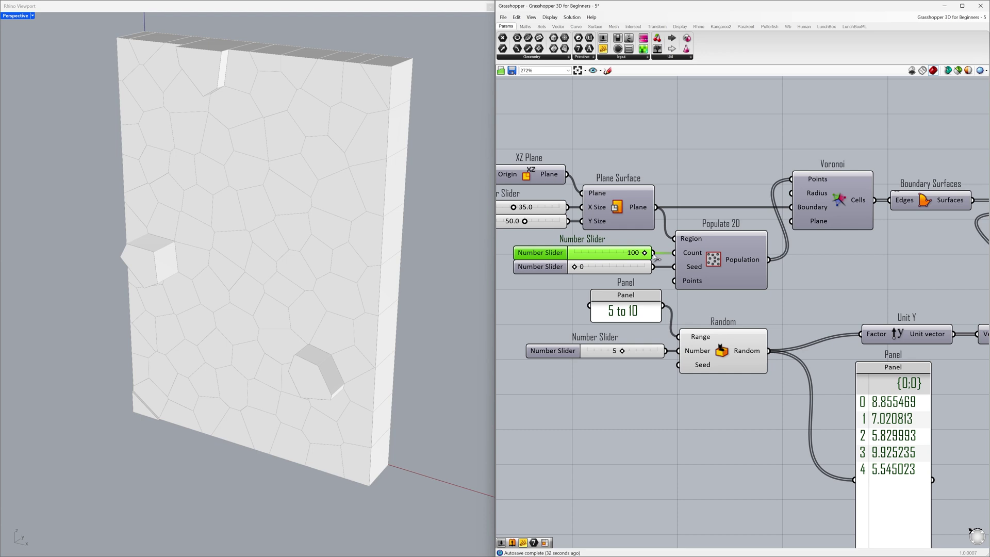
pyautogui.moveTo(654, 252); pyautogui.dragTo(675, 353)
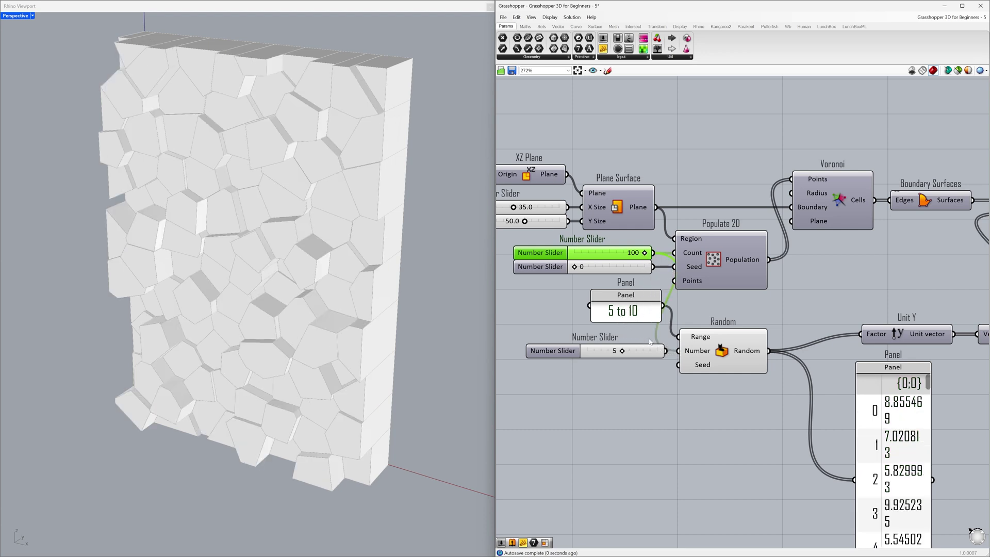
pyautogui.click(646, 338)
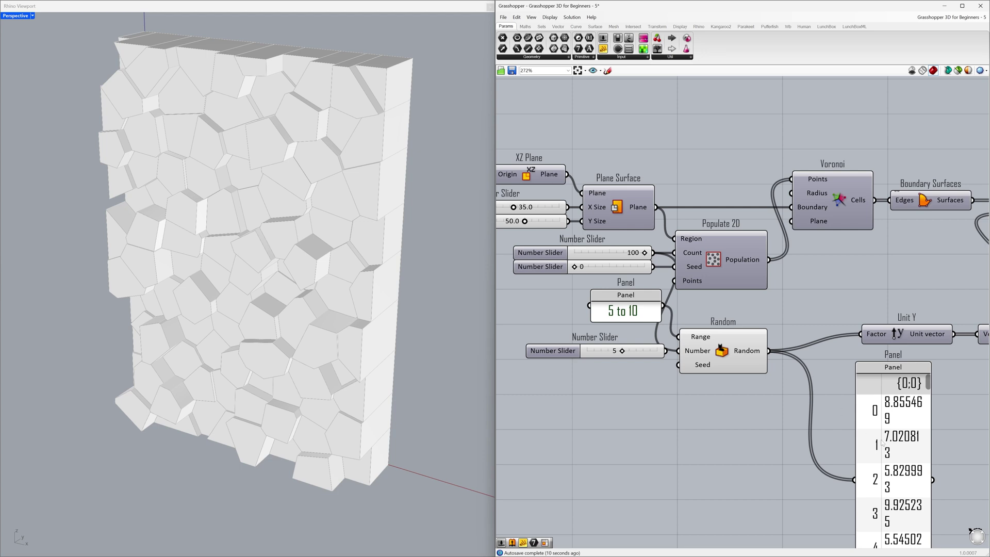
# - Move the random values Panel up over the Voronoi component, widen it and examine the end of its list
pyautogui.moveTo(897, 455); pyautogui.dragTo(851, 237)
pyautogui.moveTo(880, 166); pyautogui.dragTo(923, 363)
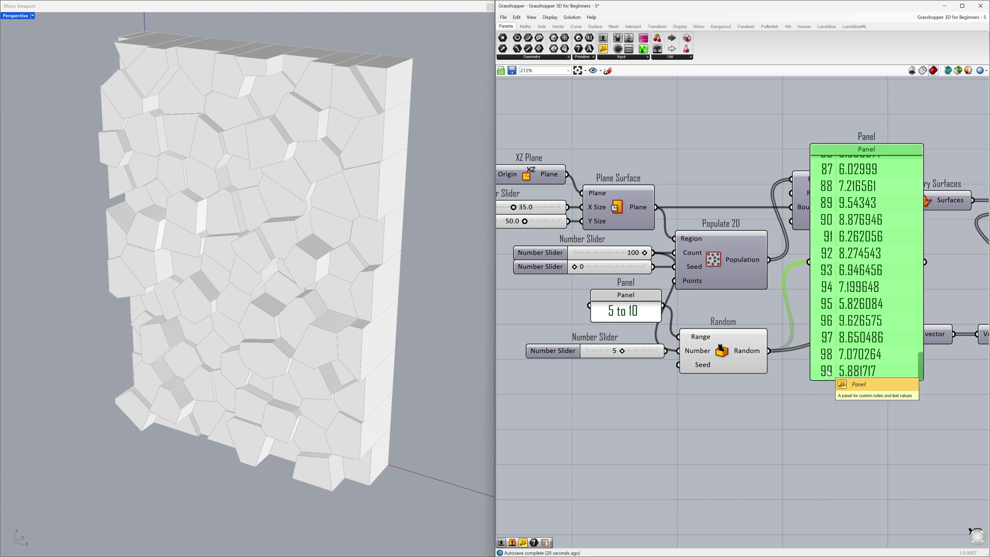
pyautogui.click(795, 375)
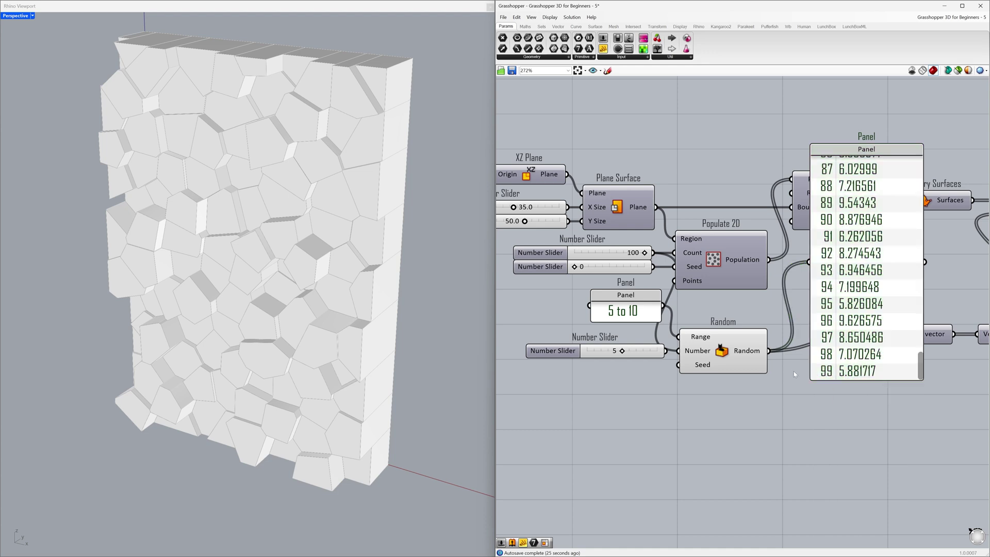
# - Delete the "5 to 10" Panel and the unused Number Slider of 5 beside Random
pyautogui.click(623, 309)
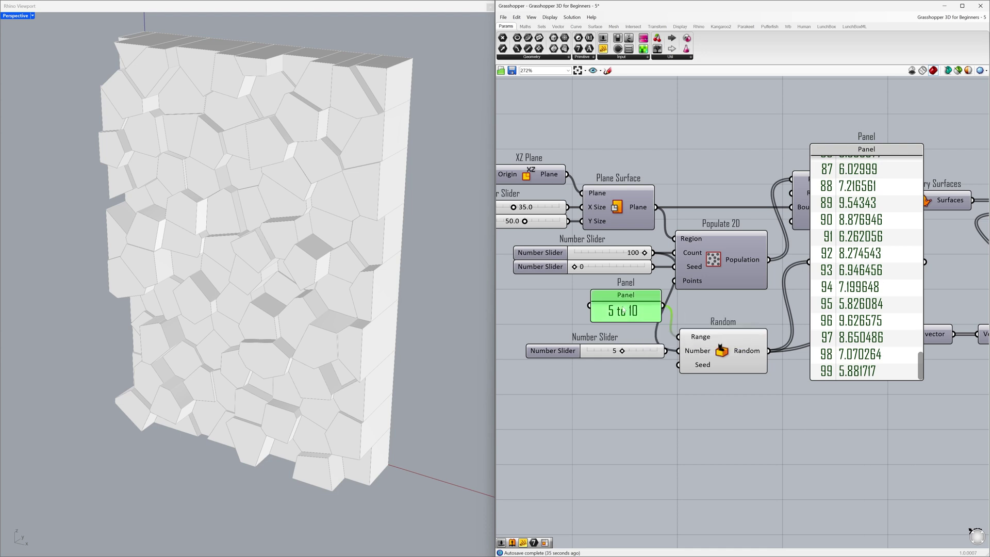
pyautogui.press('Delete')
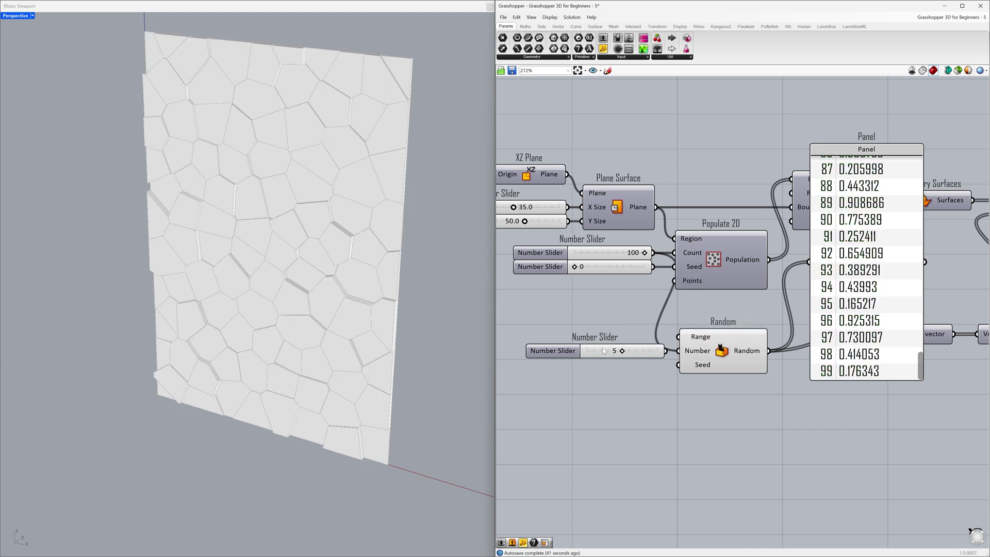
pyautogui.moveTo(603, 350); pyautogui.dragTo(587, 368)
pyautogui.press('Delete')
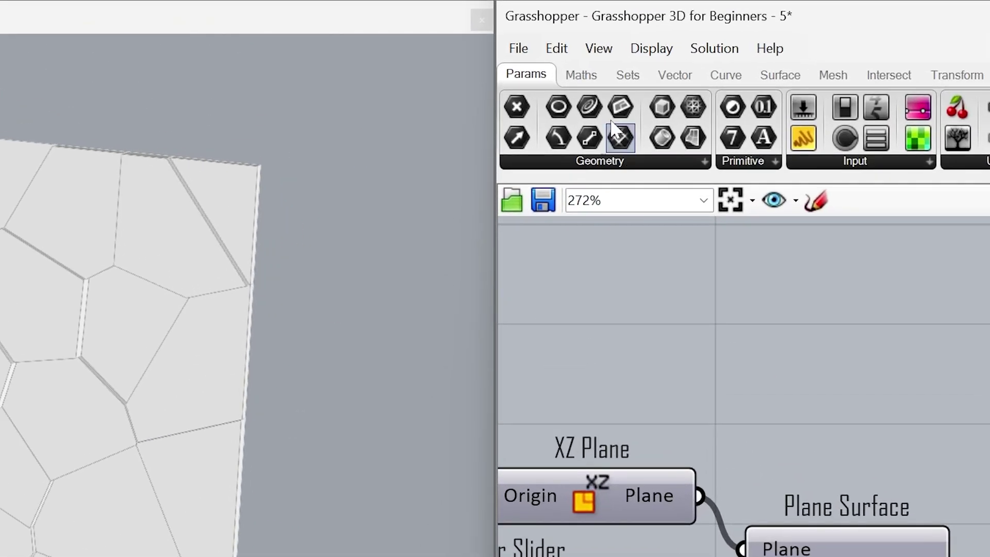
# - Add a Construct Domain component before Random, connect its Domain output to Random's Range input and align the two
pyautogui.click(529, 28)
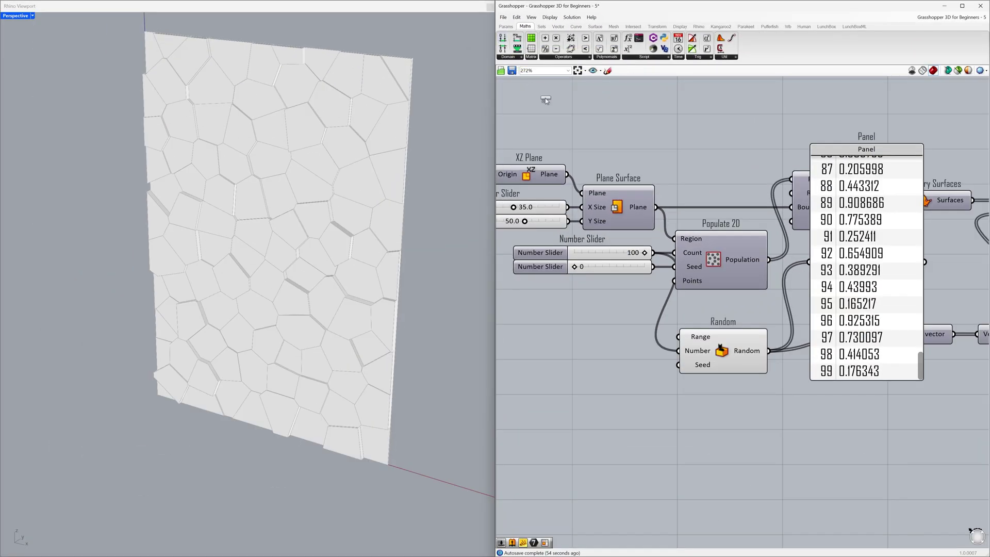
pyautogui.moveTo(546, 100); pyautogui.dragTo(679, 336)
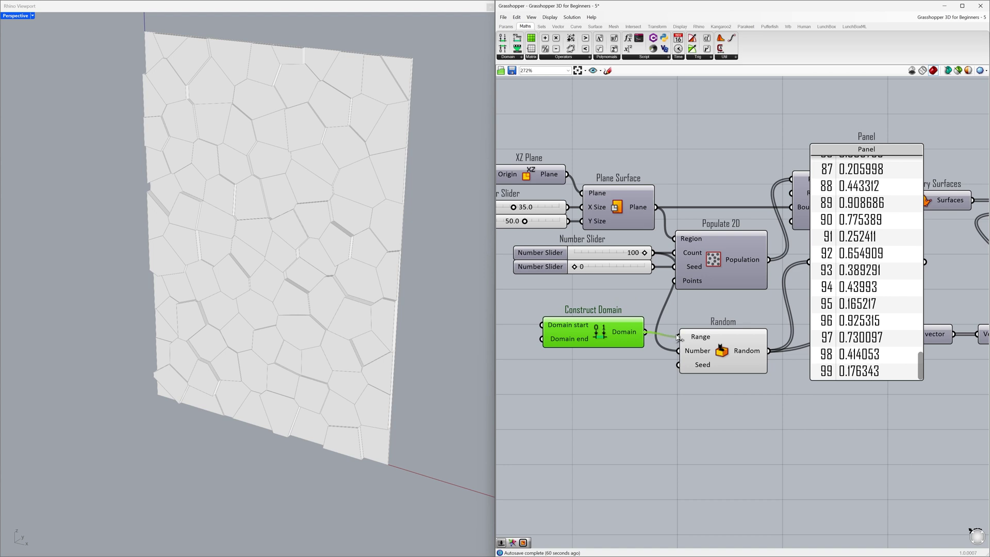
pyautogui.moveTo(610, 334); pyautogui.dragTo(613, 339)
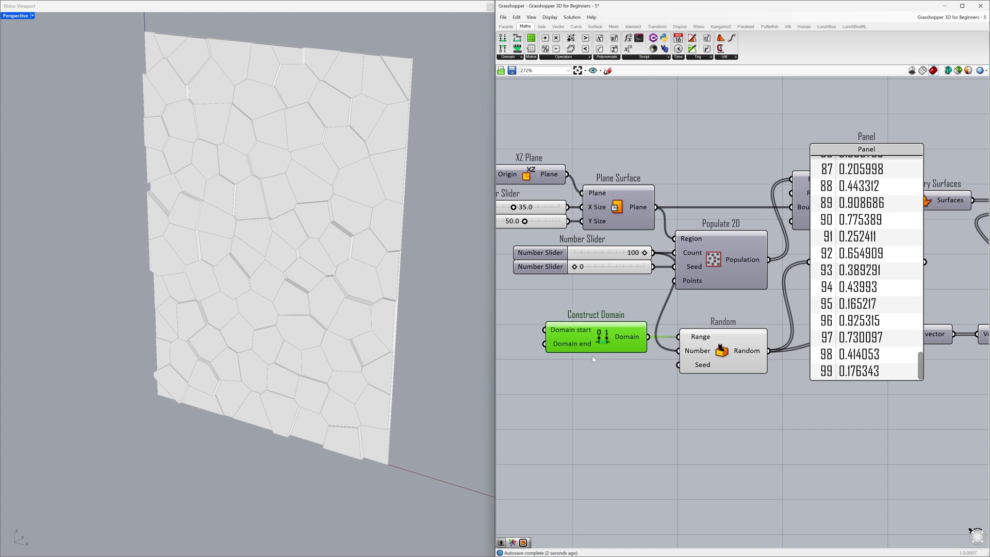
# - Add a Number Slider ranging from 0 to 3.00, set it to 0.52 and connect it to Construct Domain's Domain start input
pyautogui.moveTo(591, 356); pyautogui.dragTo(669, 354, button='right')
pyautogui.click(669, 354)
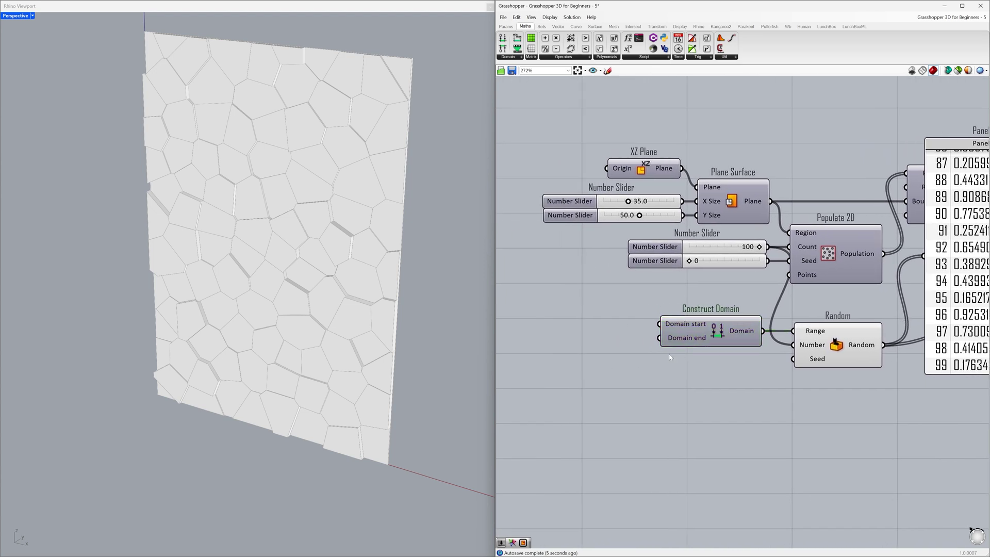
pyautogui.doubleClick(577, 328)
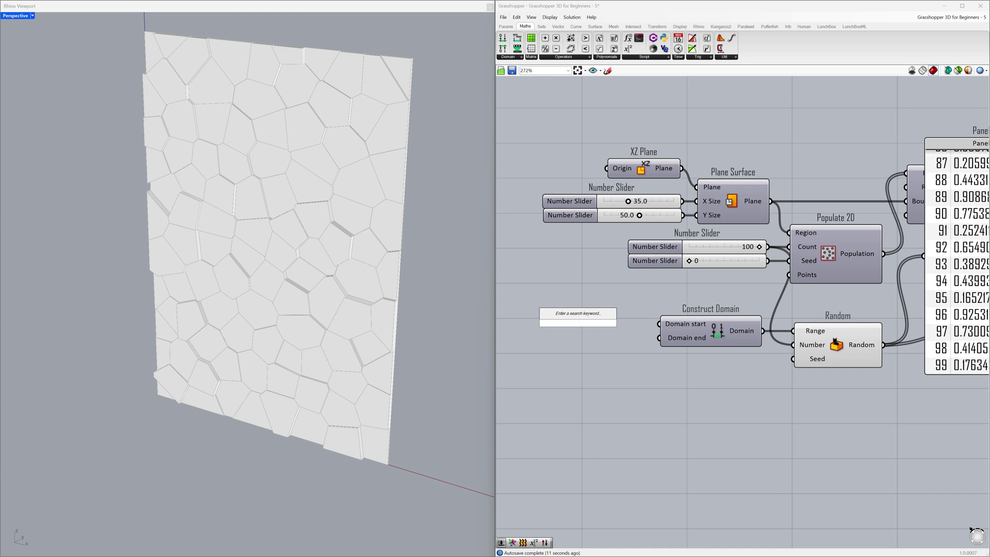
pyautogui.write('0<3')
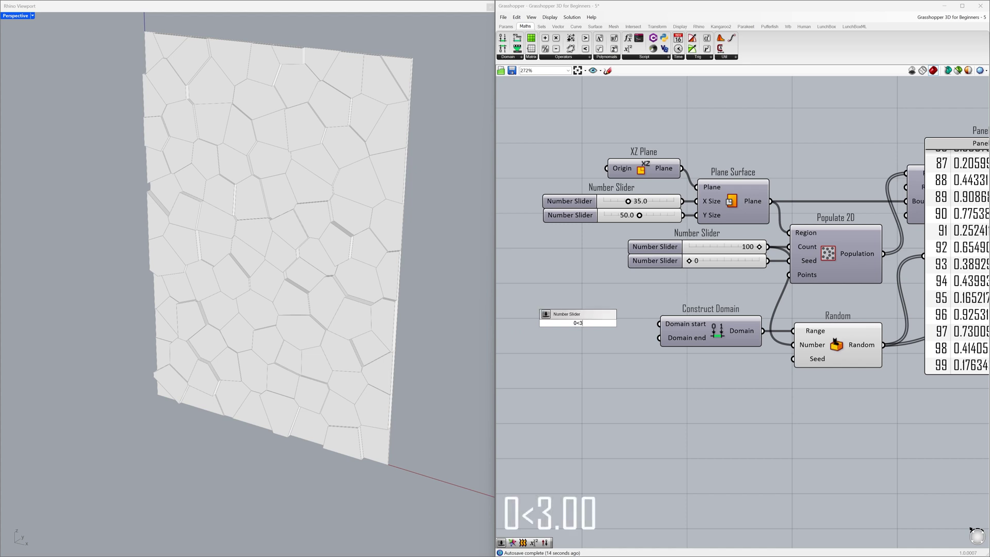
pyautogui.write('.00')
pyautogui.press('Return')
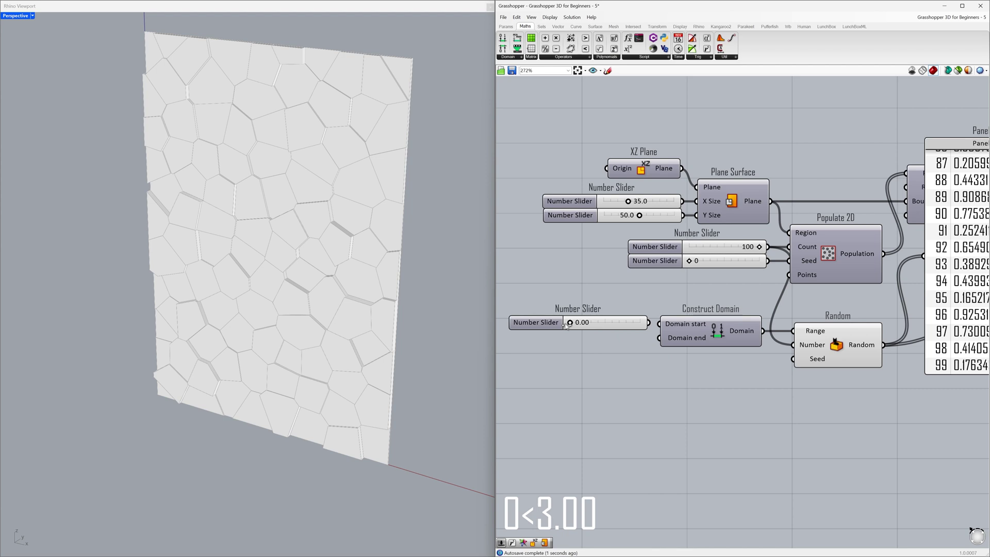
pyautogui.moveTo(567, 323); pyautogui.dragTo(526, 323)
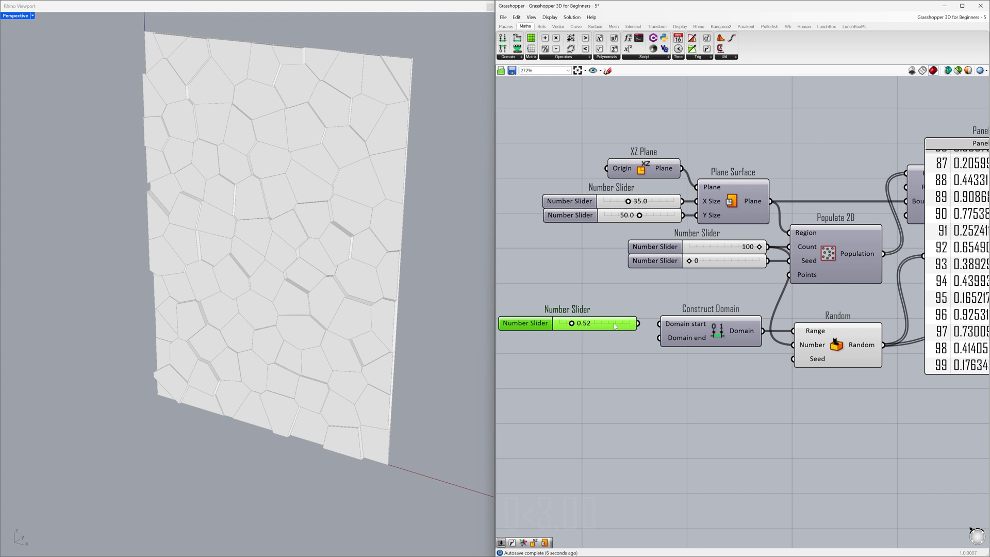
pyautogui.moveTo(639, 323)
pyautogui.mouseDown()
pyautogui.moveTo(659, 324)
pyautogui.moveTo(622, 326)
pyautogui.mouseUp()
pyautogui.click(642, 341)
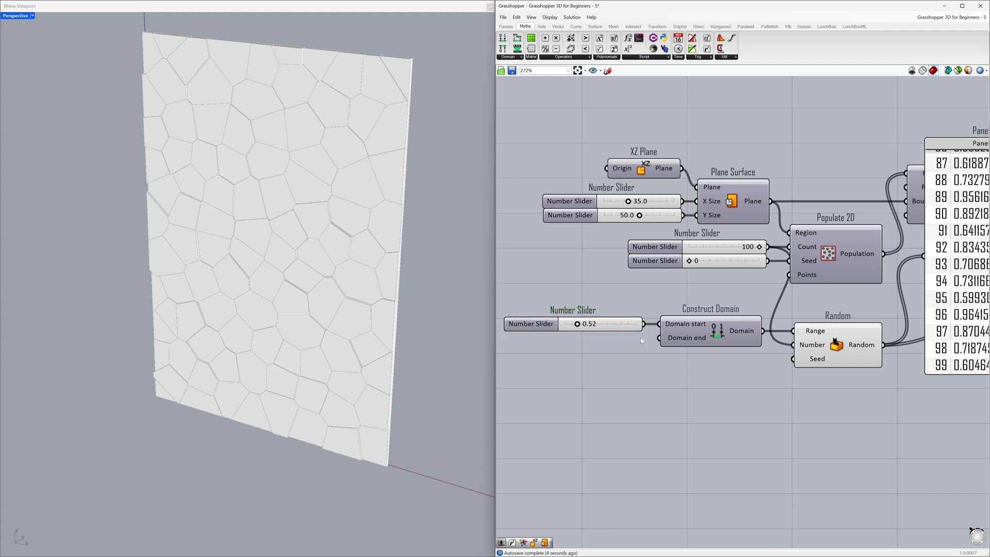
# - Copy the Domain start slider below itself, connect the copy to Domain end, and set start to 0.50 and end to 1.80
pyautogui.moveTo(739, 334)
pyautogui.moveTo(624, 327); pyautogui.dragTo(623, 345)
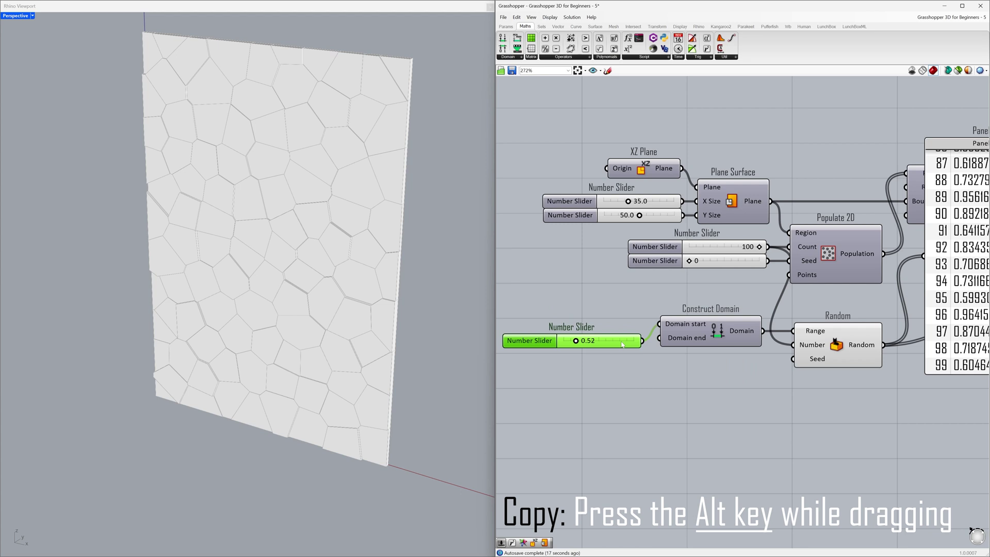
pyautogui.keyDown('alt'); pyautogui.moveTo(622, 345); pyautogui.dragTo(577, 325); pyautogui.keyUp('alt')
pyautogui.click(629, 361)
pyautogui.click(630, 348)
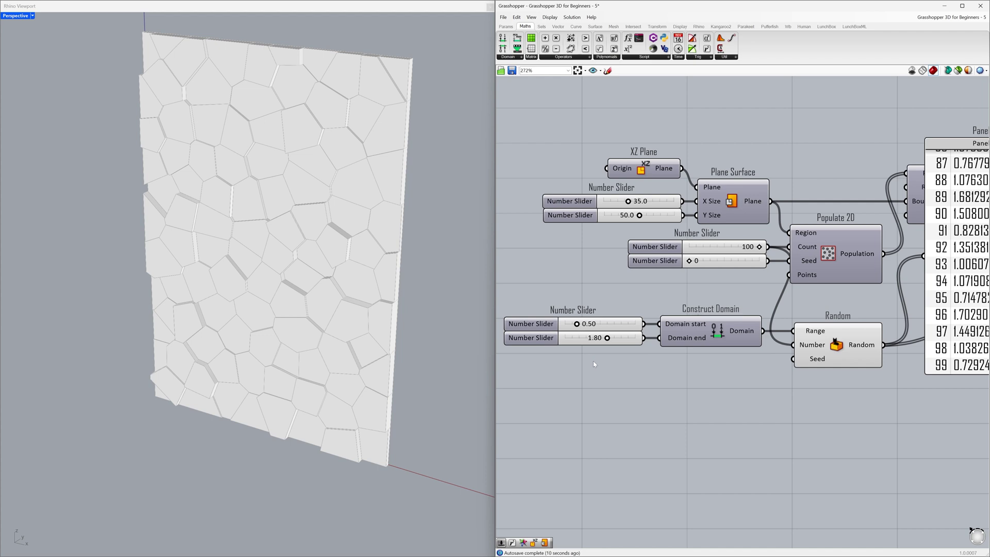
# - Lengthen the random values Panel to check more of the list, and delete the Panel
pyautogui.moveTo(623, 363); pyautogui.dragTo(582, 361, button='right')
pyautogui.moveTo(910, 372); pyautogui.dragTo(910, 500)
pyautogui.click(918, 272)
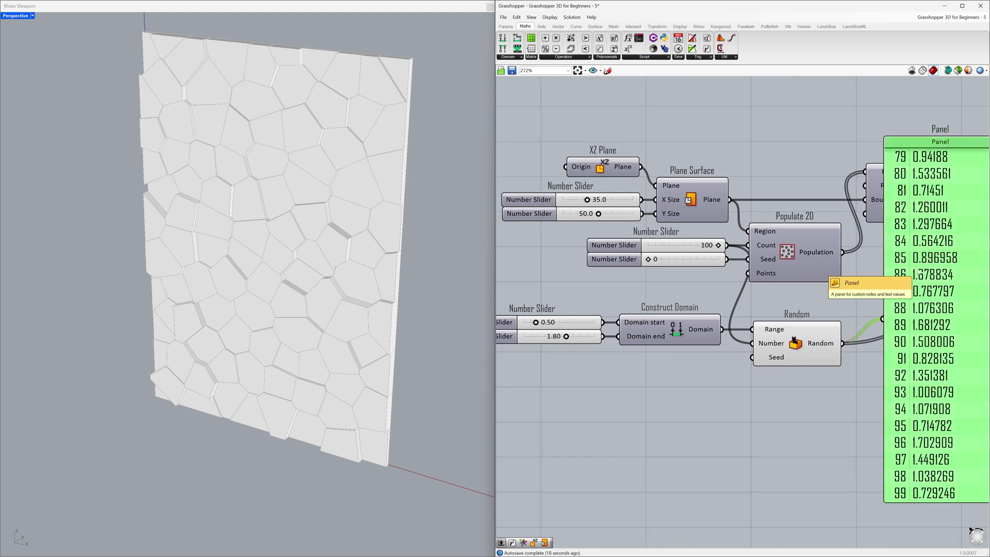
pyautogui.press('Delete')
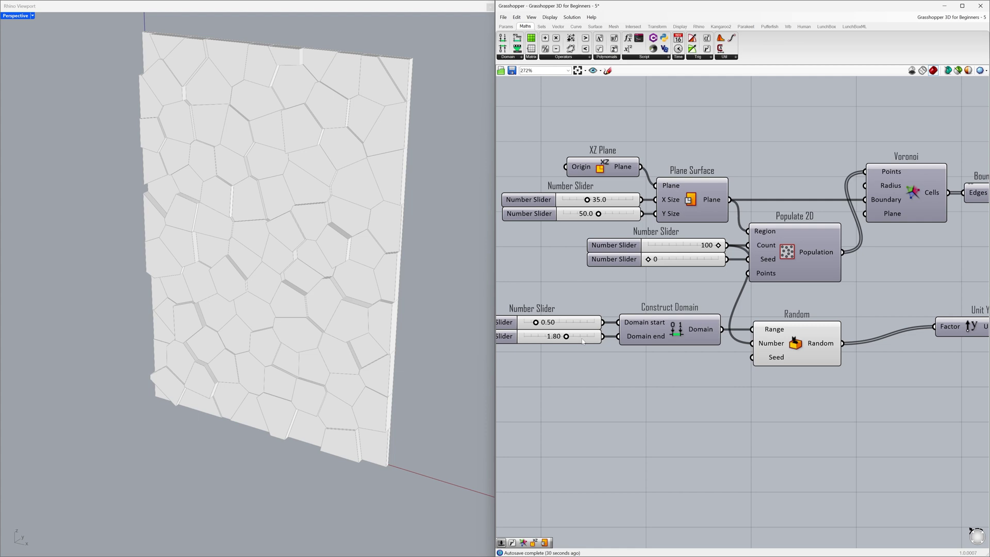
# - Set the Domain start slider to 1.00 and the Domain end slider to 2.50, and inspect the panel's relief from another angle
pyautogui.moveTo(565, 337); pyautogui.dragTo(547, 325)
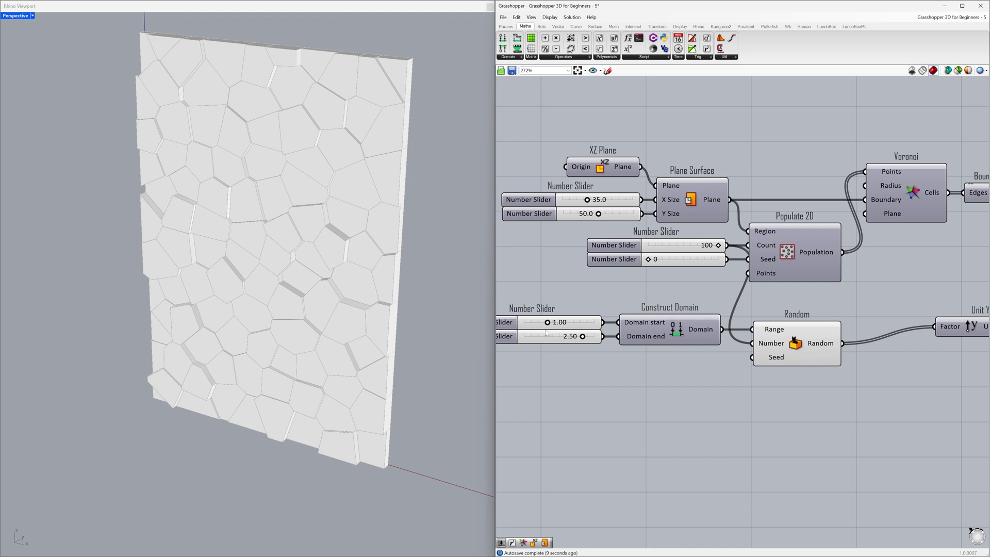
pyautogui.moveTo(310, 287); pyautogui.dragTo(402, 284, button='right')
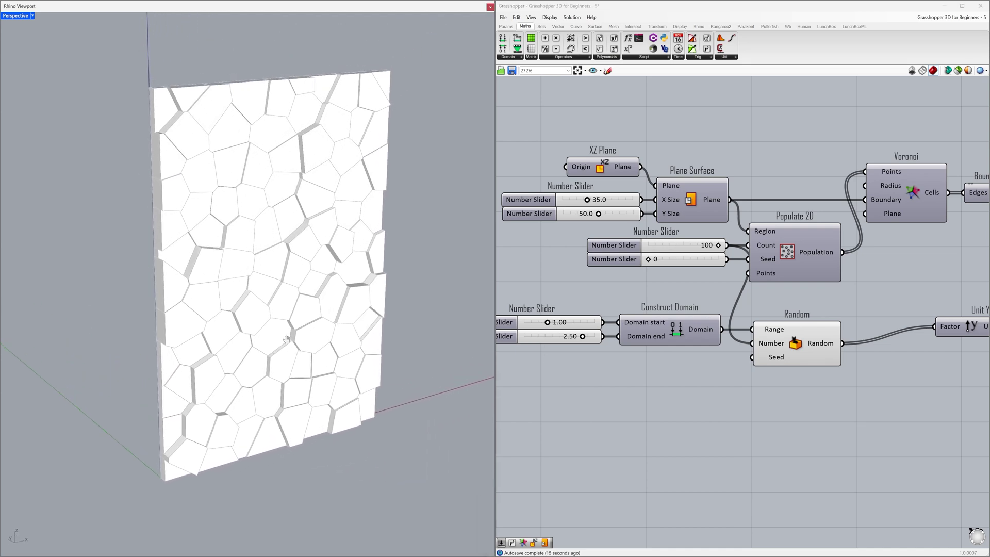
# - Move the Unit Y and Reverse components closer to Random and align them in a straight row
pyautogui.scroll(-2, 763, 304)
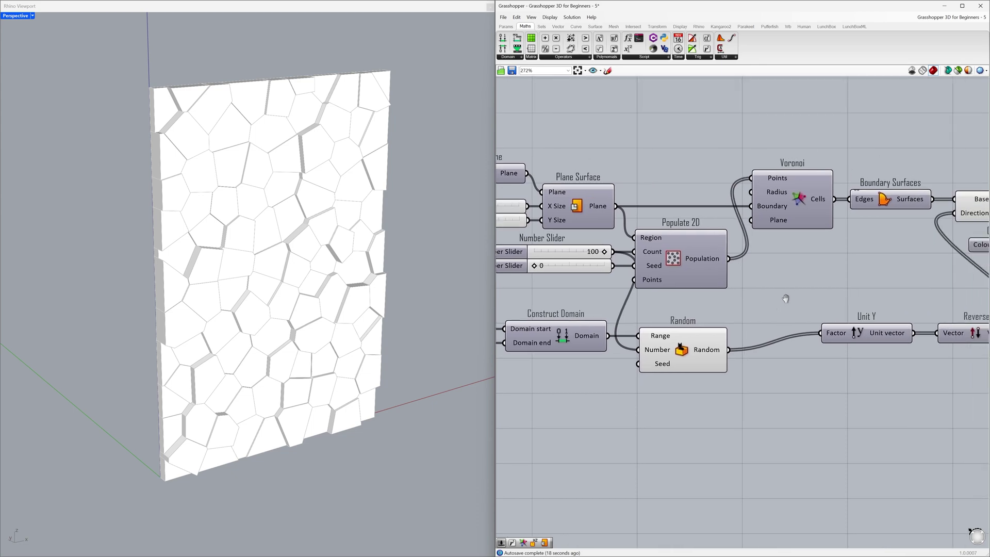
pyautogui.scroll(-3, 787, 304)
pyautogui.moveTo(825, 324); pyautogui.dragTo(781, 335)
pyautogui.moveTo(902, 323); pyautogui.dragTo(846, 334)
pyautogui.click(800, 305)
# - Bake the Custom Preview's Geometry to the Default layer with grouping turned on
pyautogui.moveTo(799, 305); pyautogui.dragTo(617, 310, button='right')
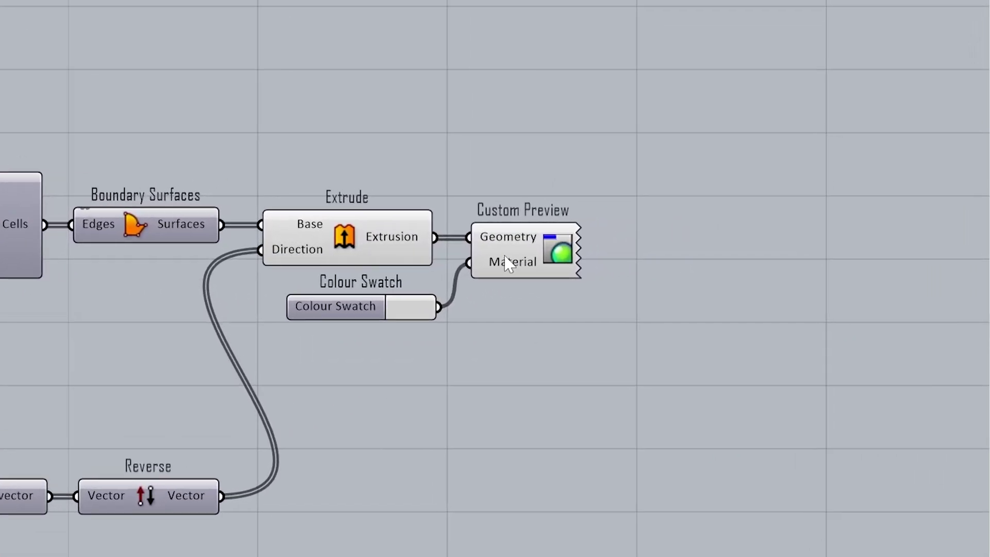
pyautogui.rightClick(506, 239)
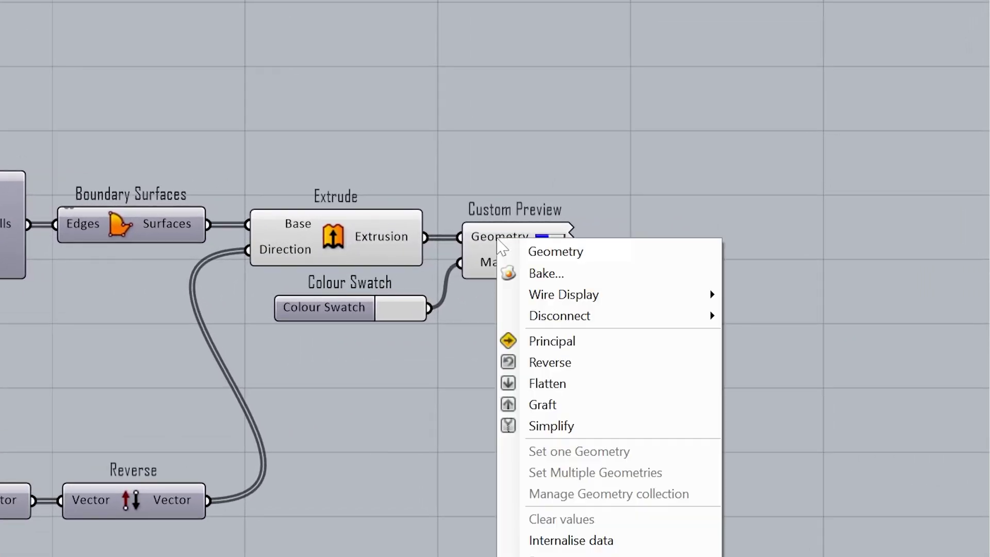
pyautogui.click(592, 275)
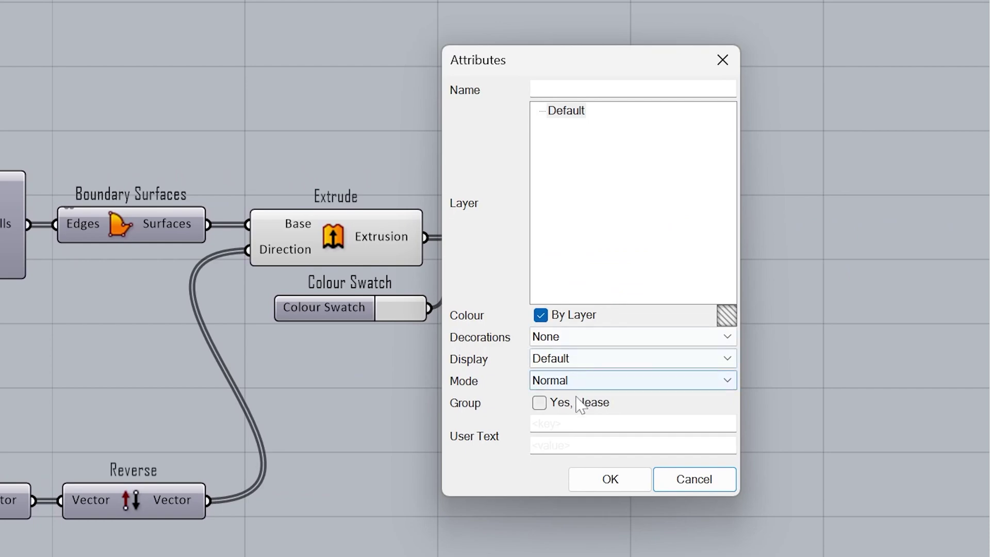
pyautogui.click(539, 403)
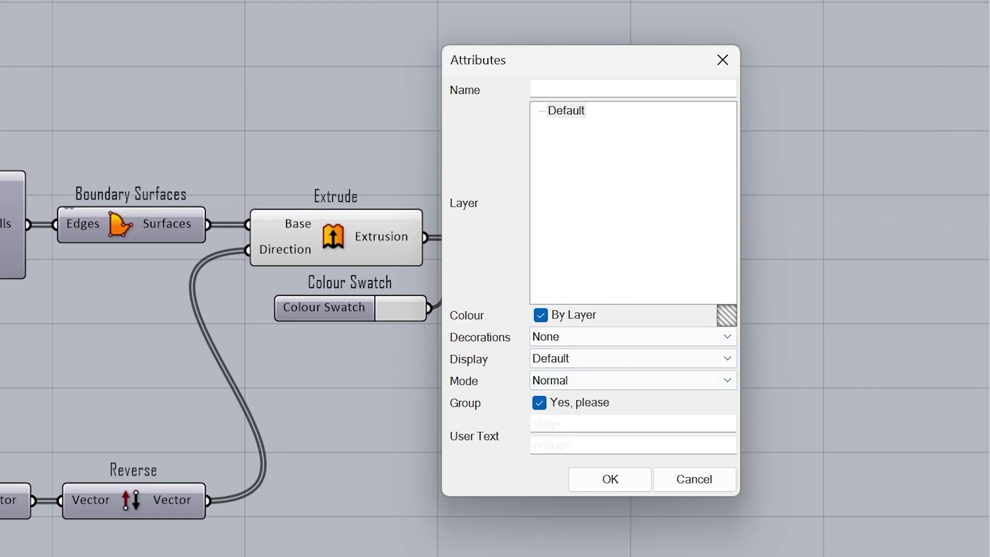
pyautogui.click(637, 479)
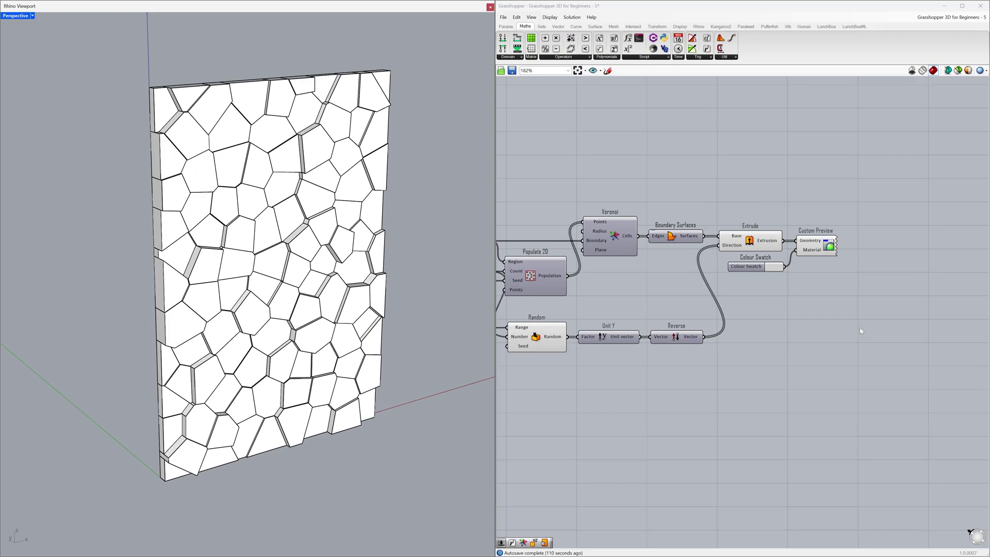
# - Select the baked Voronoi panel group in the Rhino viewport and move it along X, clear of the live preview
pyautogui.click(331, 267)
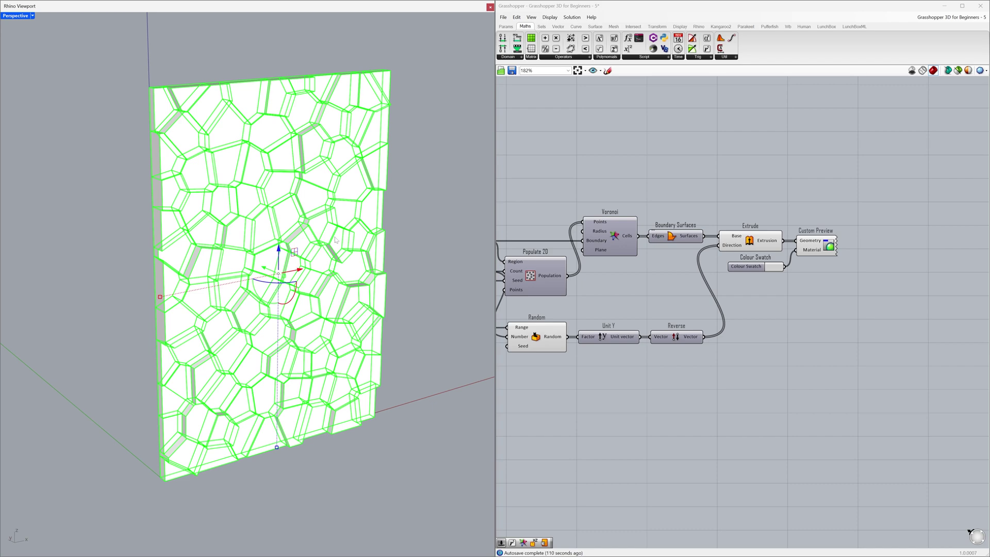
pyautogui.keyDown('shift'); pyautogui.moveTo(334, 240); pyautogui.dragTo(235, 271, button='right'); pyautogui.keyUp('shift')
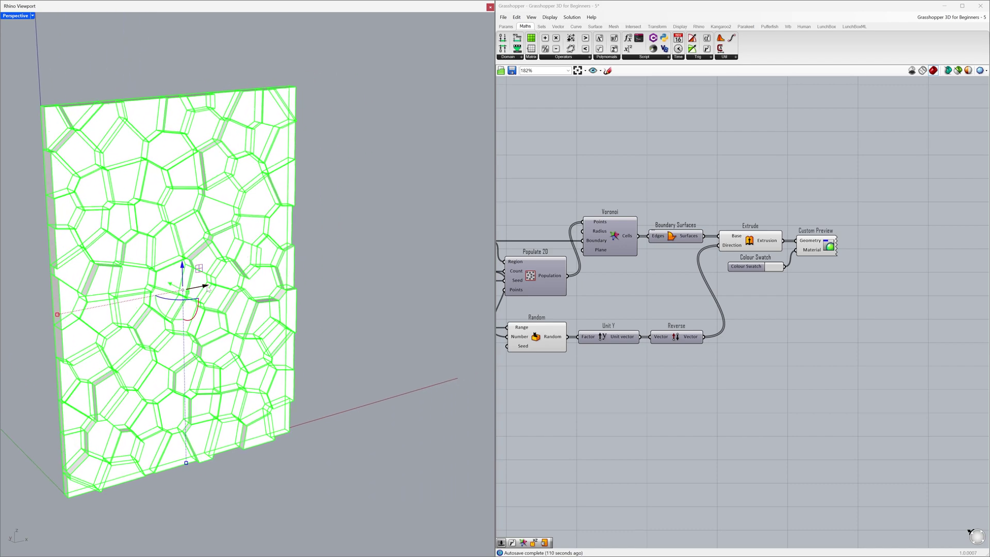
pyautogui.keyDown('alt'); pyautogui.moveTo(208, 288); pyautogui.dragTo(412, 227); pyautogui.keyUp('alt')
pyautogui.scroll(2, 436, 251)
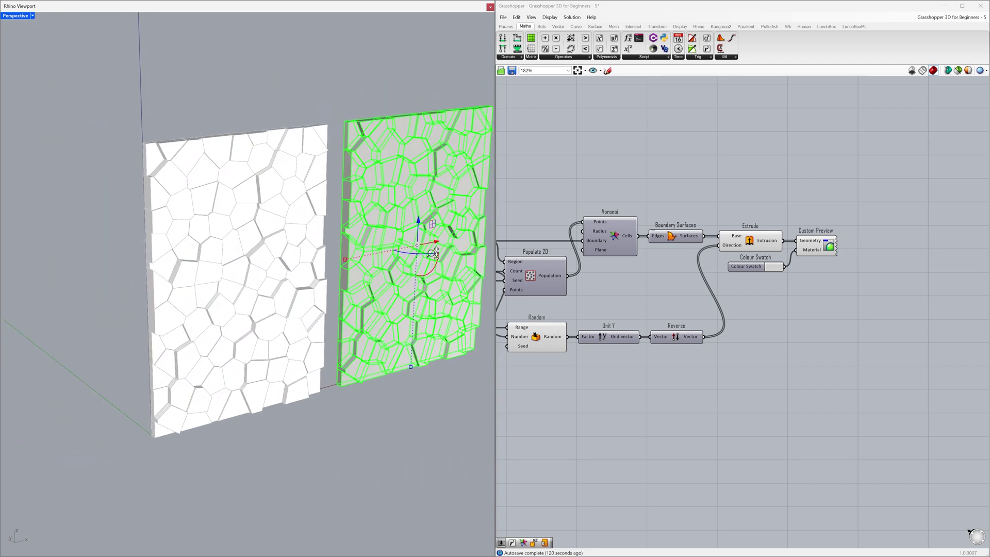
pyautogui.keyDown('shift'); pyautogui.moveTo(436, 251); pyautogui.dragTo(383, 247, button='right'); pyautogui.keyUp('shift')
pyautogui.click(393, 381)
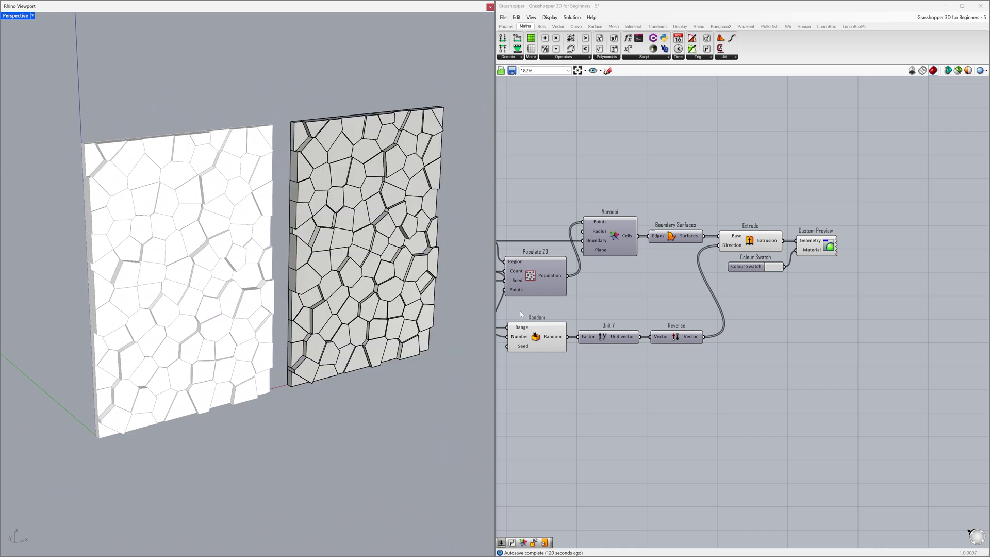
# - Set the Number Slider shared by Populate 2D's Count and Random's Number inputs to 36
pyautogui.moveTo(520, 311); pyautogui.dragTo(716, 305, button='right')
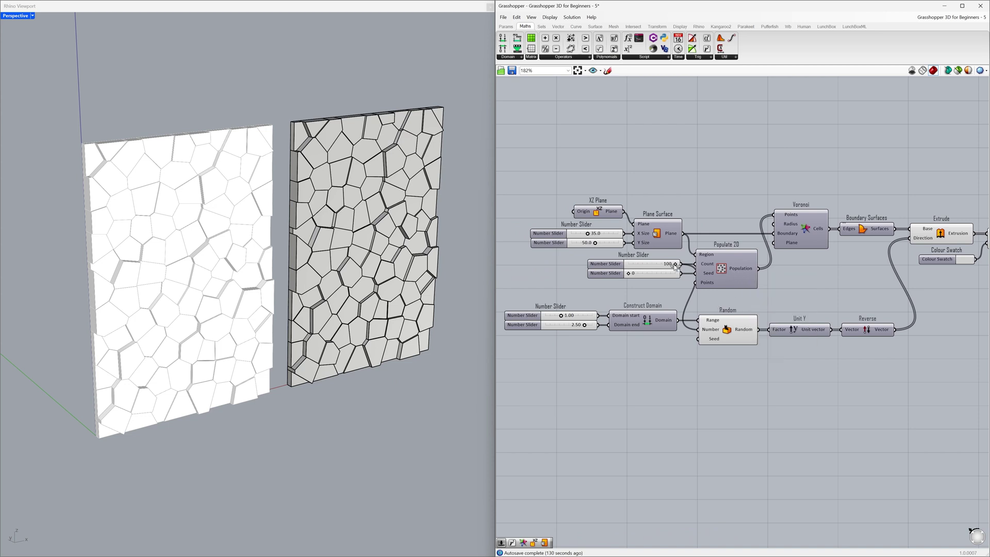
pyautogui.moveTo(675, 264); pyautogui.dragTo(645, 267)
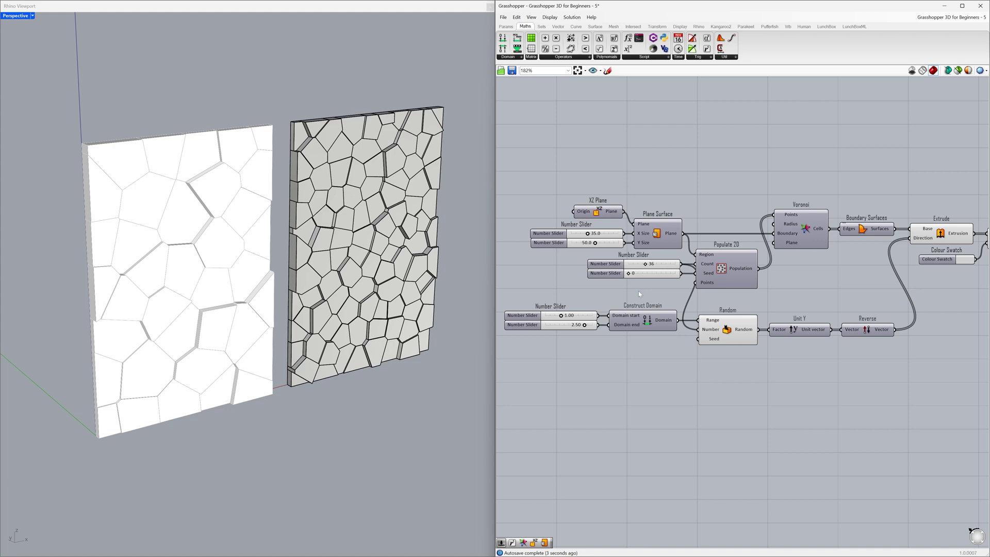
# - Bake the Custom Preview's Geometry for the 36-cell panel to the Default layer with grouping turned on
pyautogui.moveTo(855, 263); pyautogui.dragTo(679, 264, button='right')
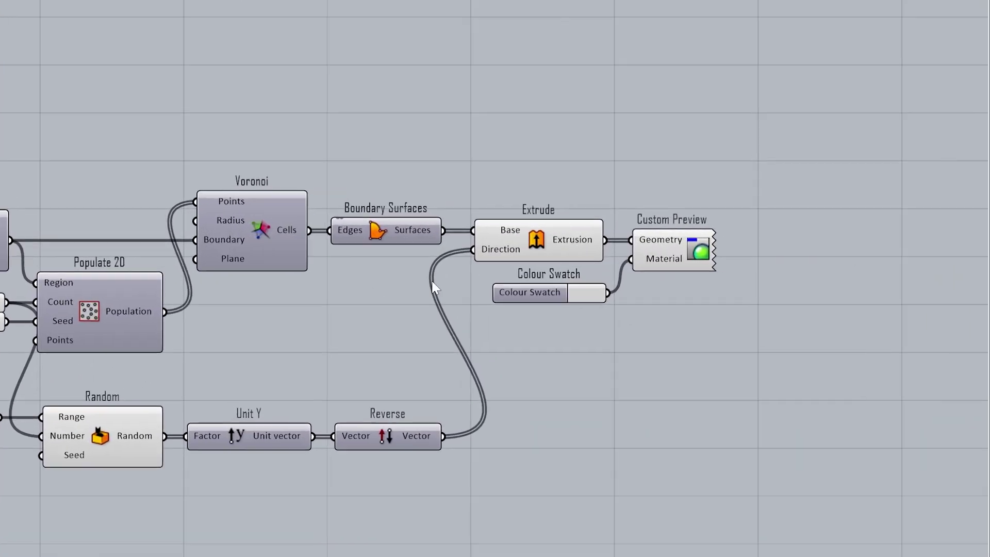
pyautogui.rightClick(510, 242)
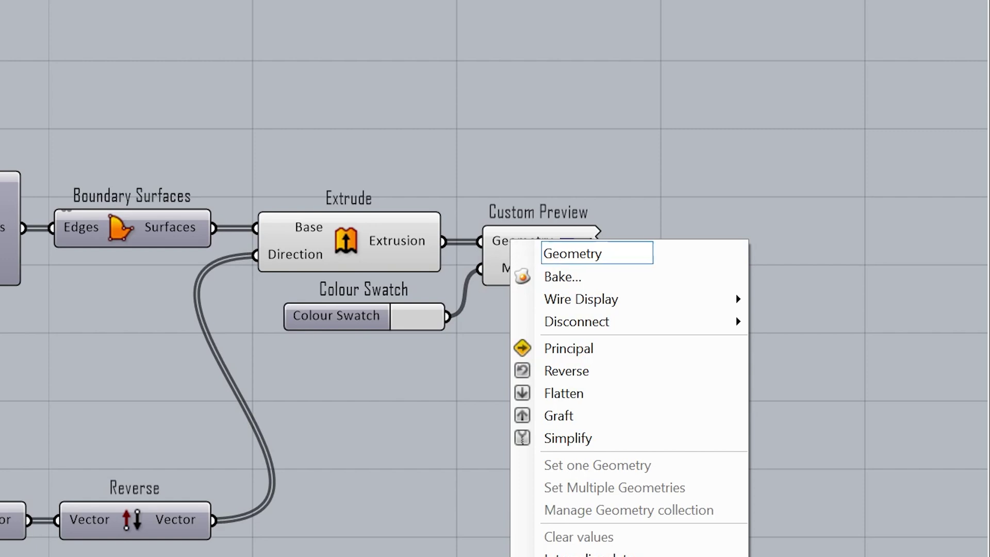
pyautogui.click(635, 278)
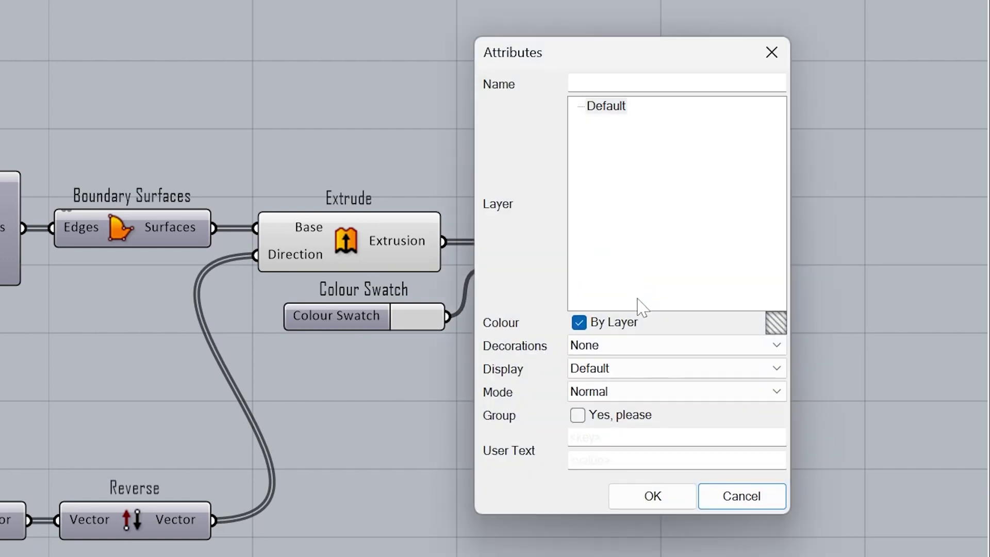
pyautogui.click(599, 422)
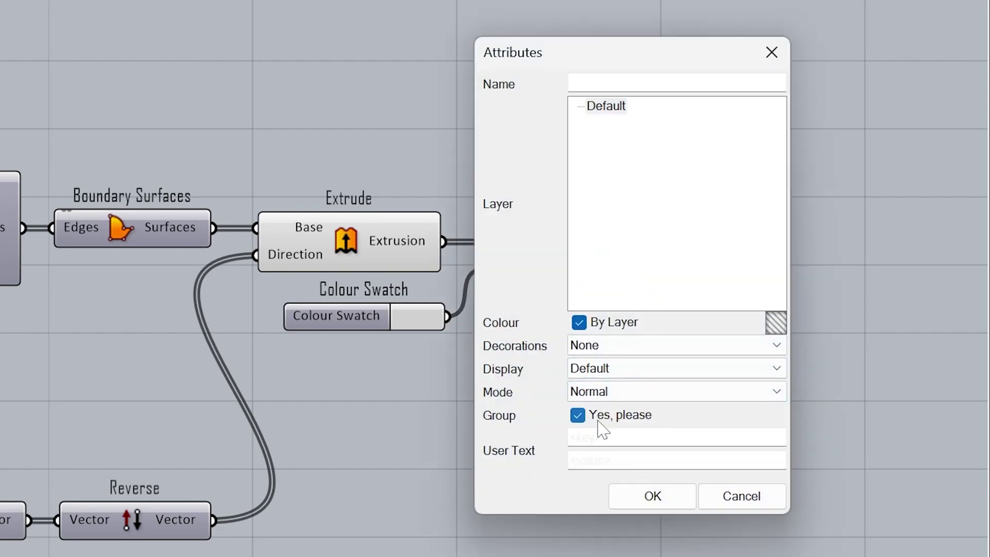
pyautogui.click(671, 495)
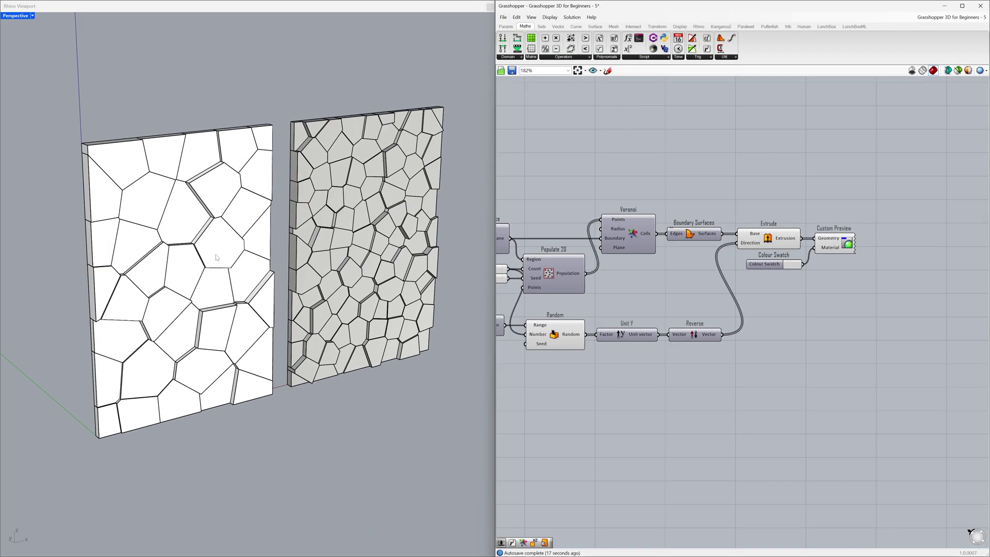
# - Move the newly baked 36-cell panel group along X, past the first baked panel, and deselect it
pyautogui.click(216, 258)
pyautogui.scroll(-3, 349, 239)
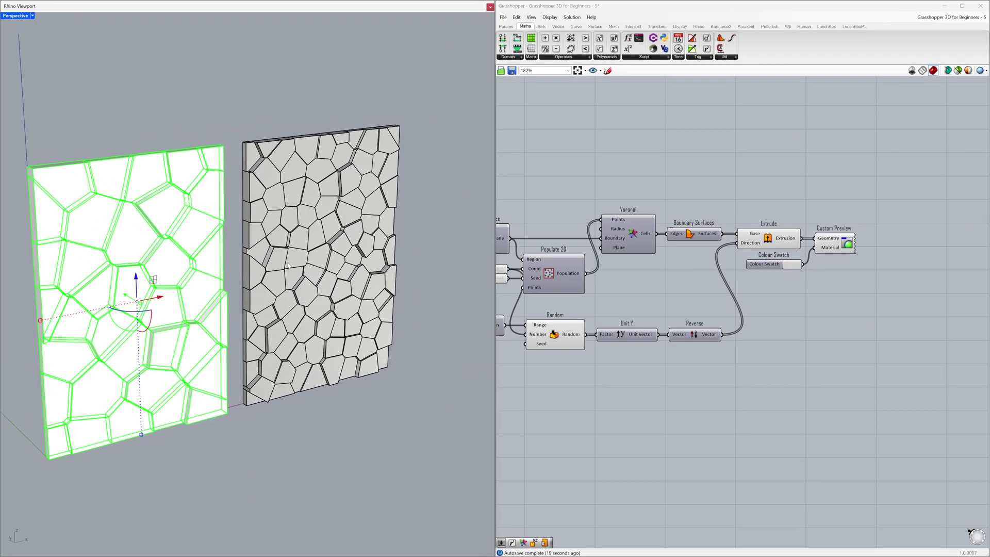
pyautogui.moveTo(203, 287); pyautogui.dragTo(455, 225)
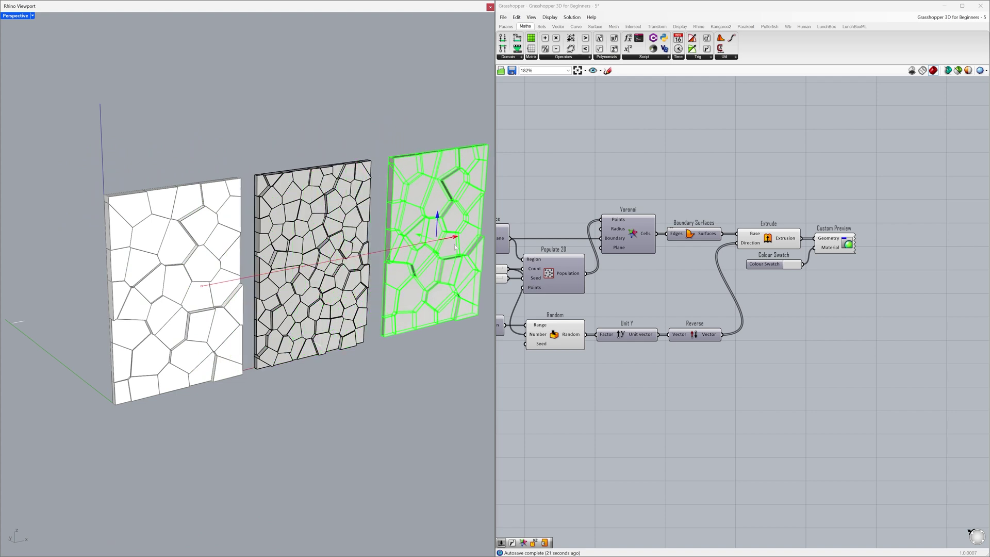
pyautogui.click(459, 333)
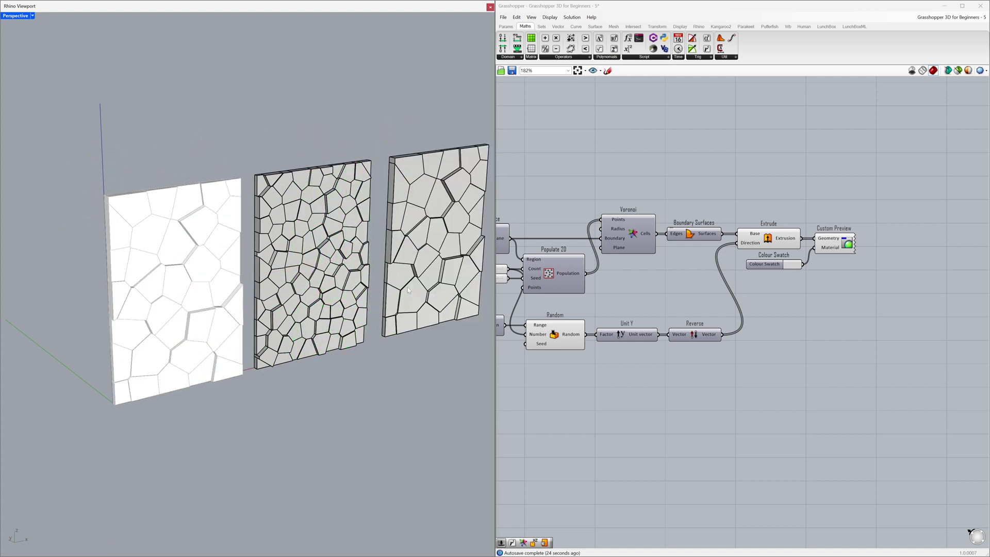
# - Switch the Rhino Perspective viewport to the Arctic display mode, enlarge it to full screen, and view the three panels from the other side
pyautogui.click(33, 16)
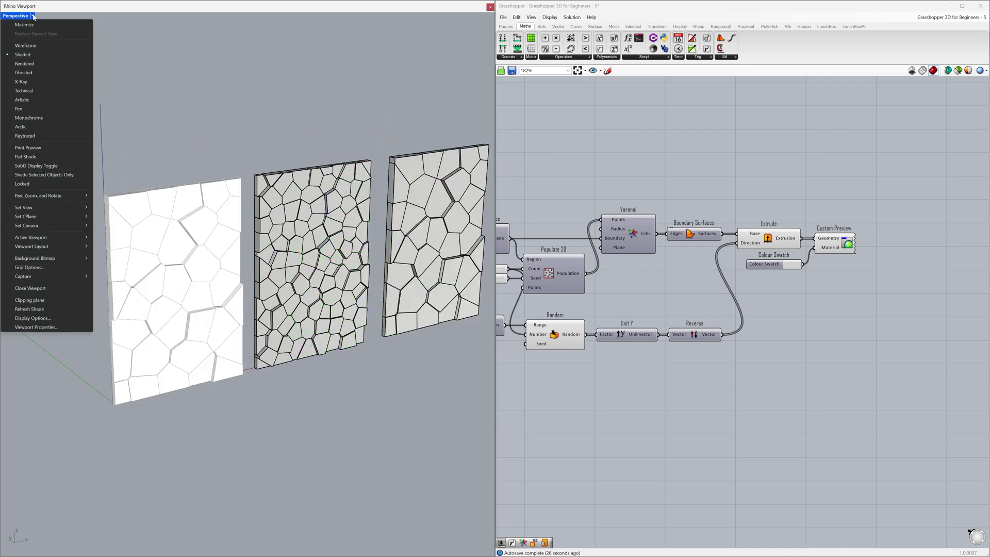
pyautogui.click(54, 90)
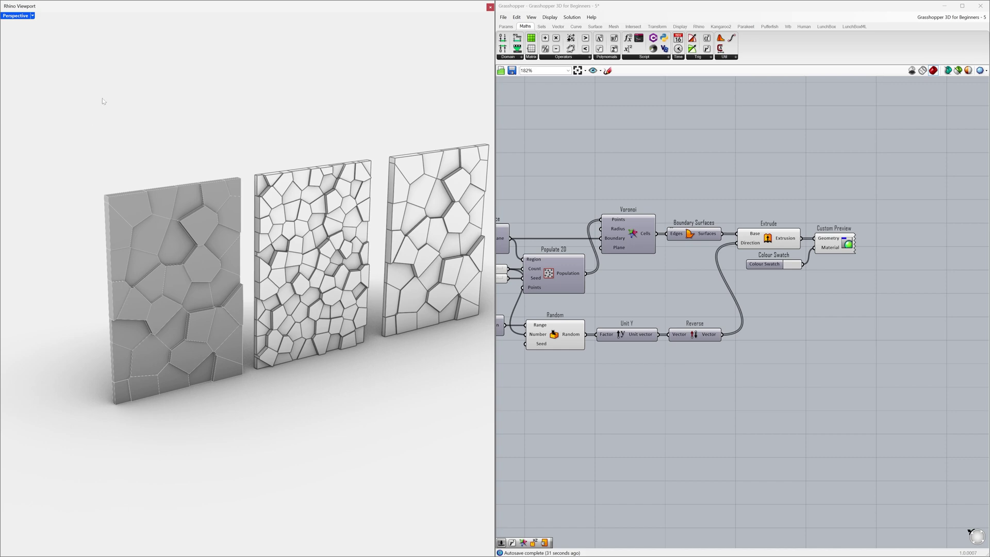
pyautogui.doubleClick(271, 10)
pyautogui.moveTo(443, 96); pyautogui.dragTo(323, 63, button='right')
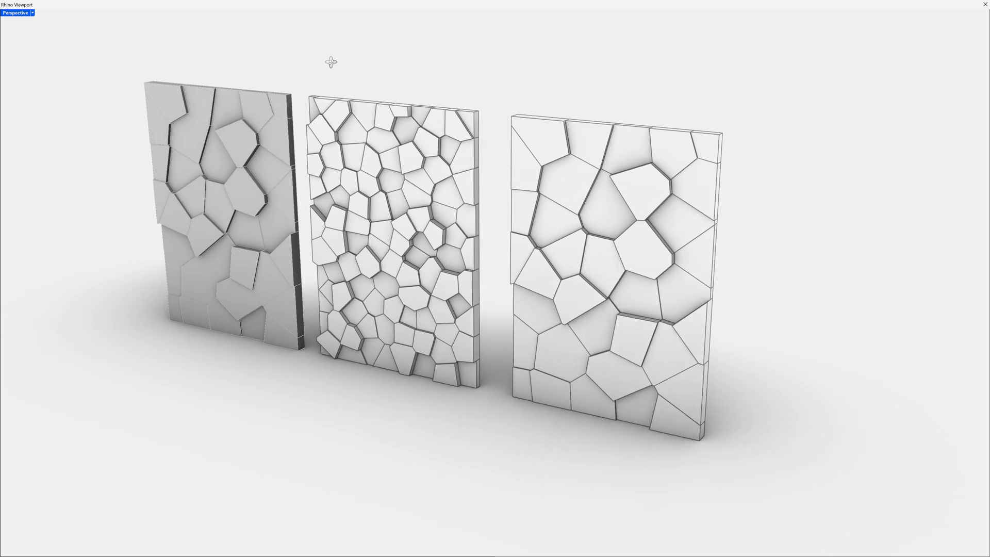